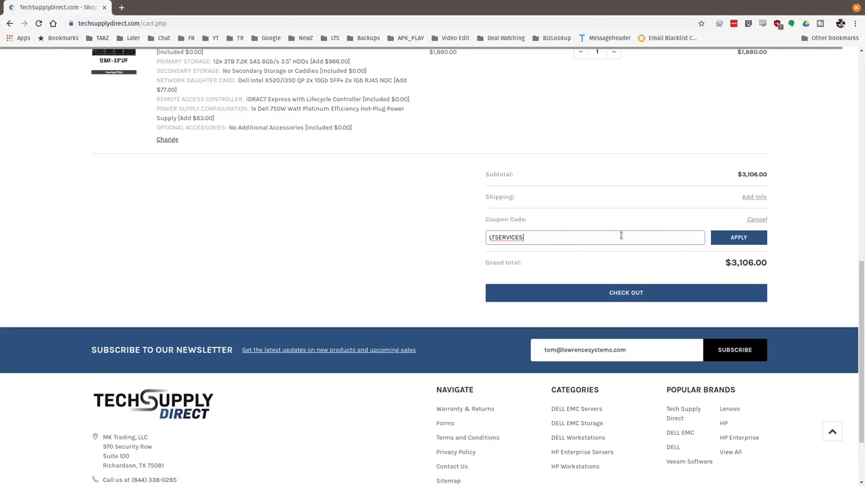
Step: Apply the LTSERVICES coupon for a $310.60 discount and a $2,795.40 grand total
click(722, 237)
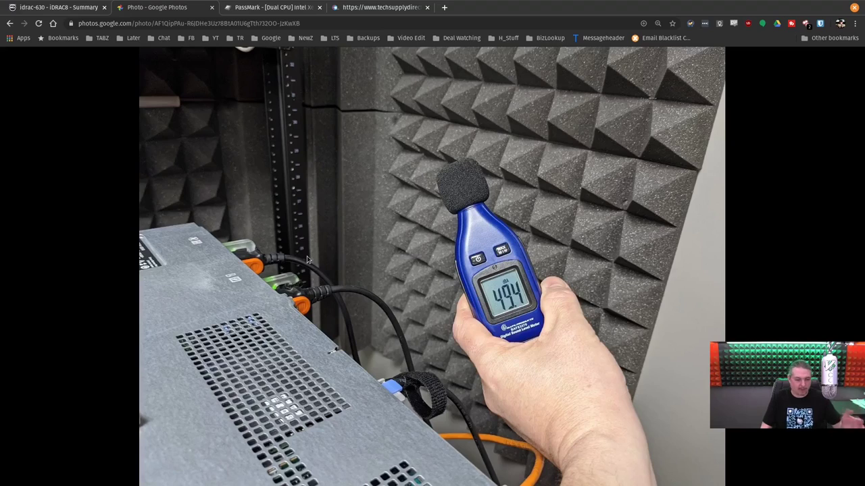
Step: Advance to the photo of the sound meter reading 56.0 dB in front of the R630
key(Right)
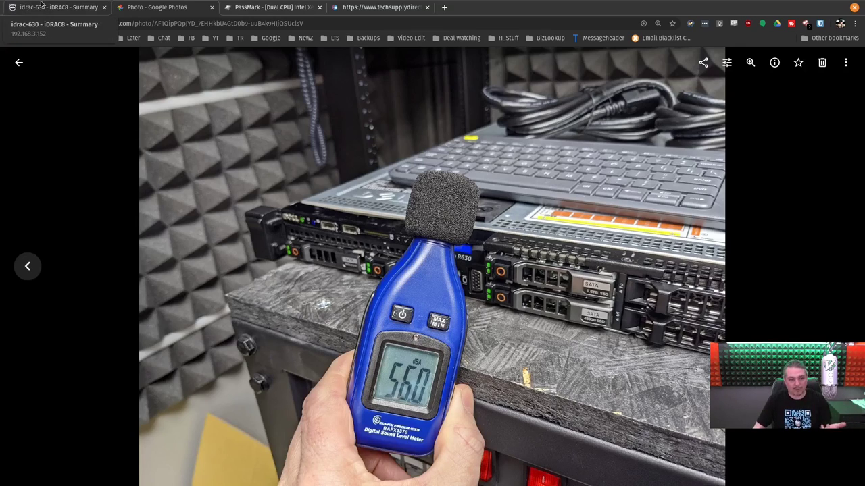
Step: Keep HTML5 as the Virtual Console plug-in type, then launch the console from the Overview preview
click(80, 9)
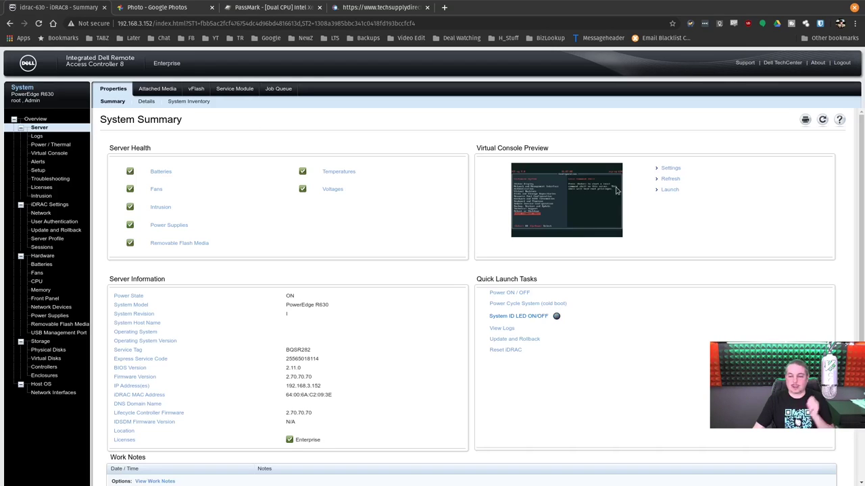
click(664, 172)
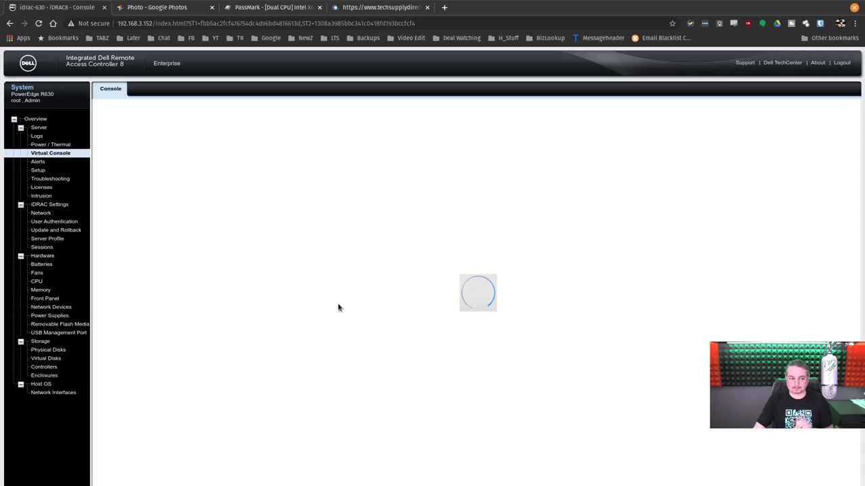
click(497, 263)
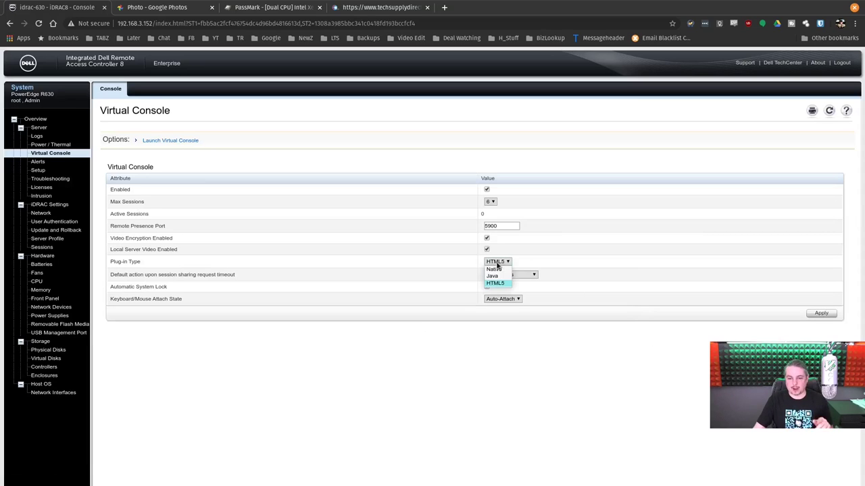
click(497, 262)
click(497, 262)
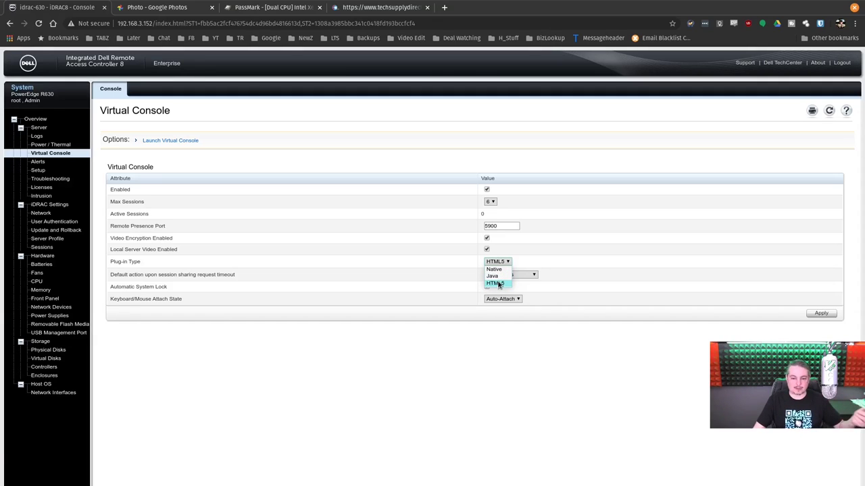
click(507, 287)
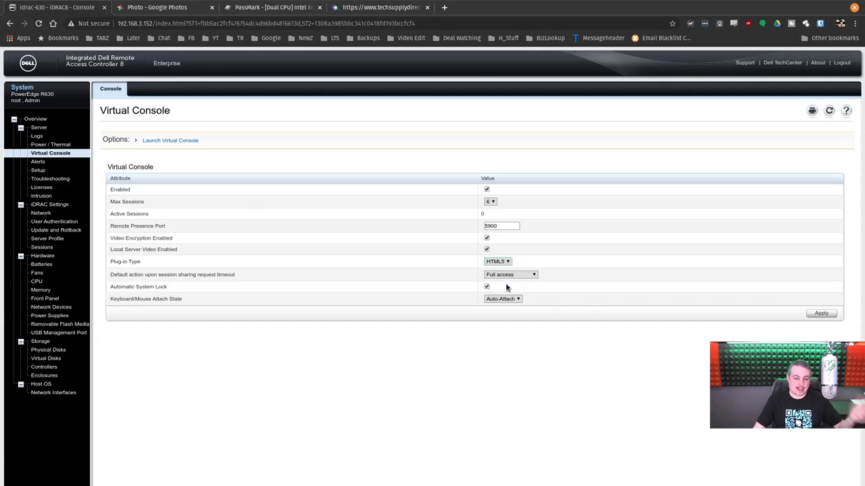
click(43, 121)
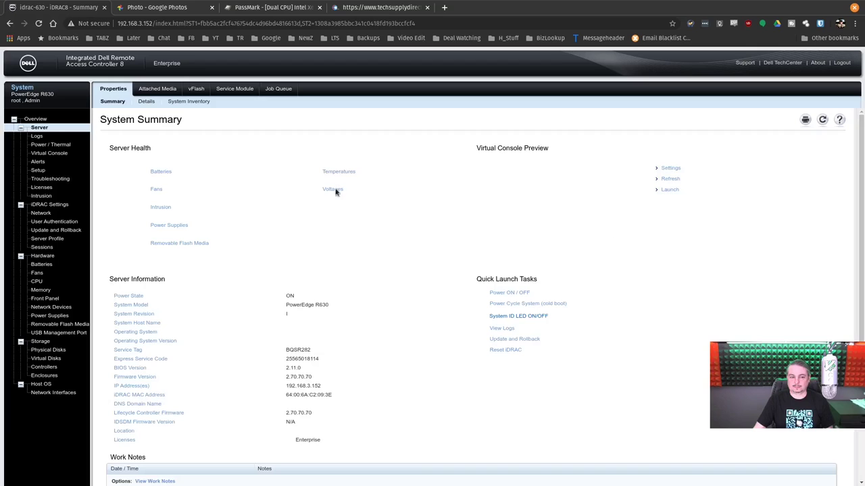
click(667, 190)
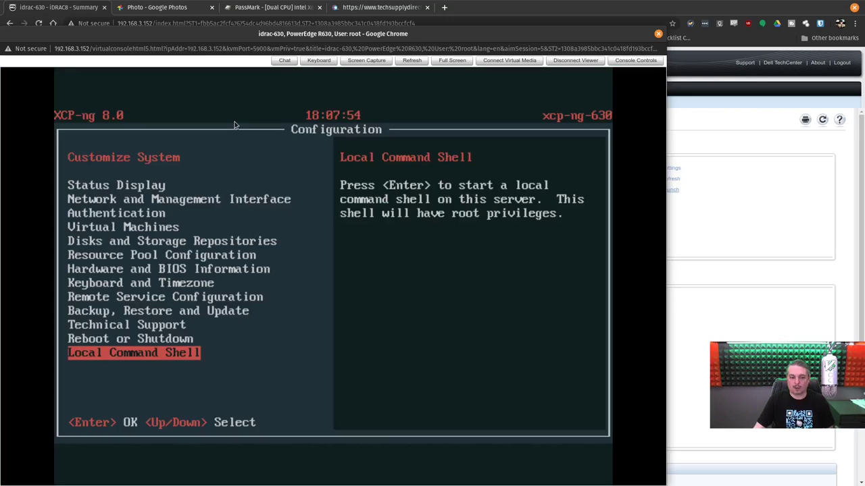
Step: In the XCP-ng console menu, choose Reboot or Shutdown, then Reboot Server
key(Up)
key(Up)
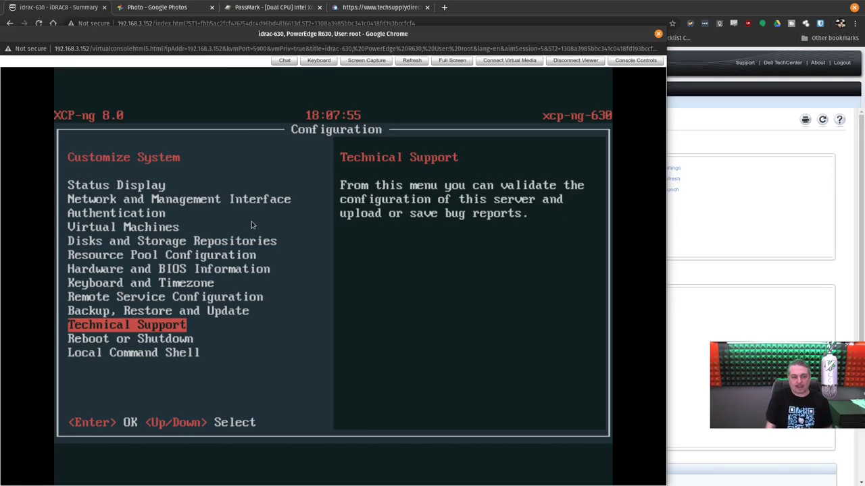
key(Up)
key(Up)
key(Up)
key(Up)
key(Up)
key(Up)
key(Up)
key(Up)
key(Down)
key(Down)
key(Down)
key(Down)
key(Down)
key(Down)
key(Down)
key(Down)
key(Down)
key(Down)
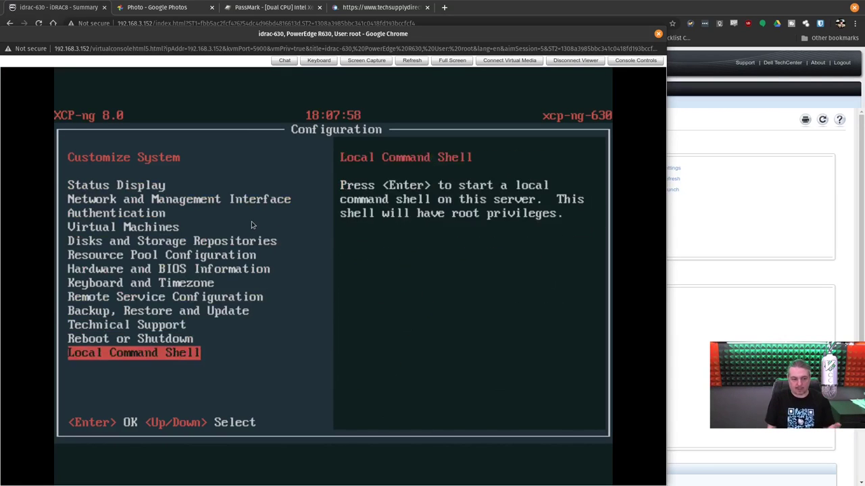
key(Down)
key(Down)
key(Down)
key(Down)
key(Down)
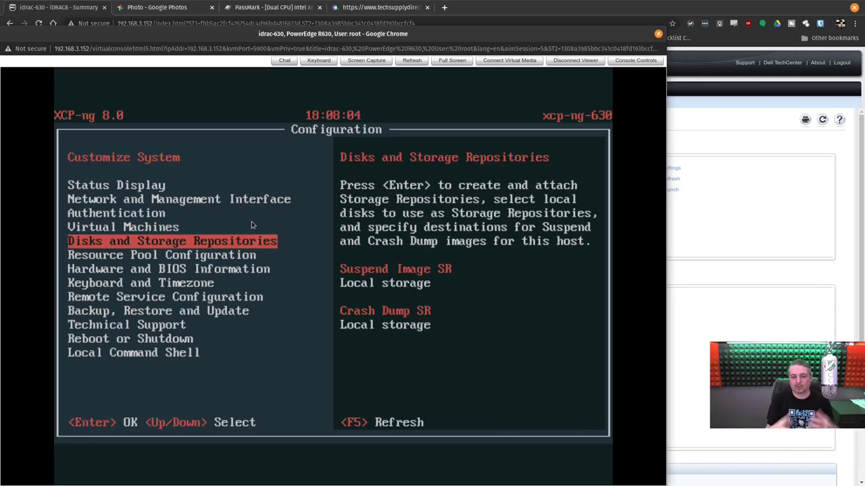
key(Down)
key(Down)
key(Down)
key(Down)
key(Down)
key(Down)
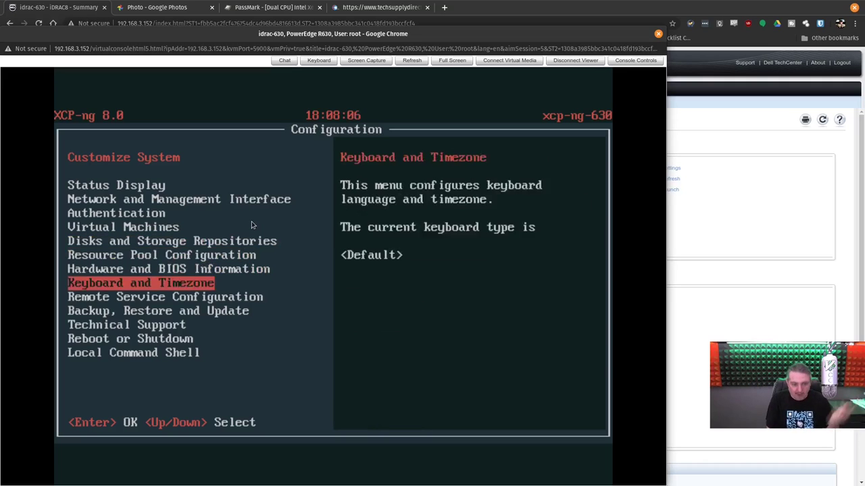
key(Down)
key(Return)
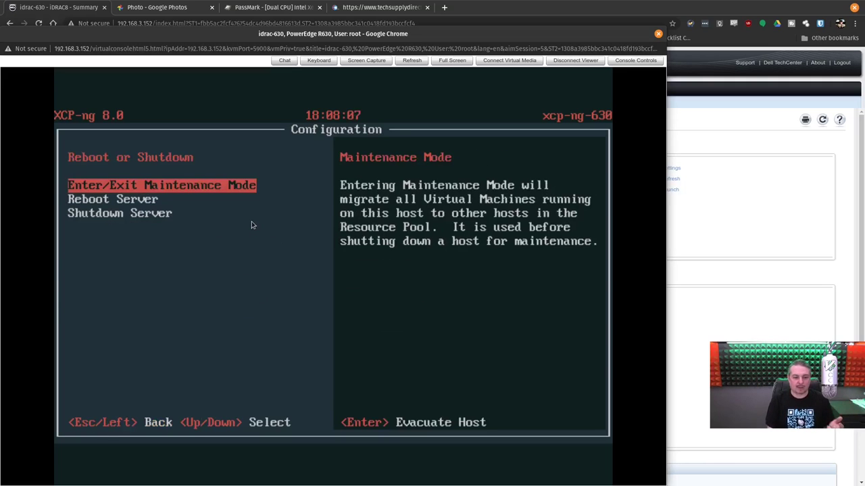
key(Down)
key(Return)
Step: Log in as root with the account password and confirm the reboot with F8
key(Tab)
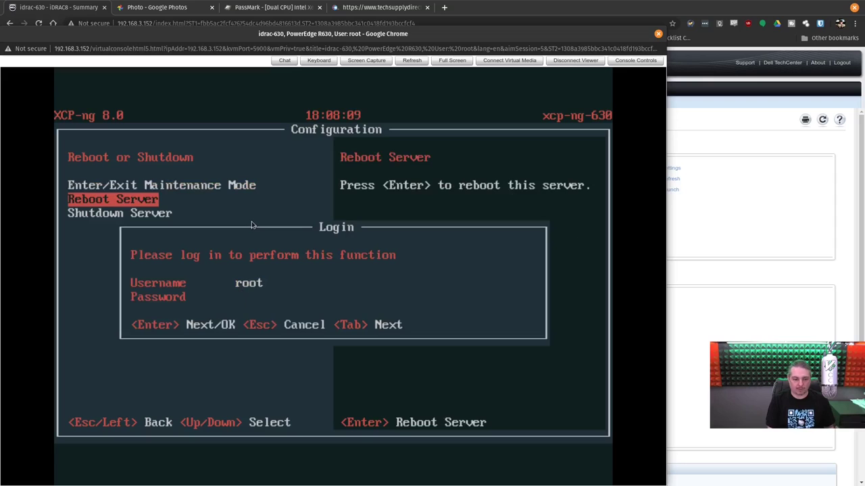
text(*****)
key(Return)
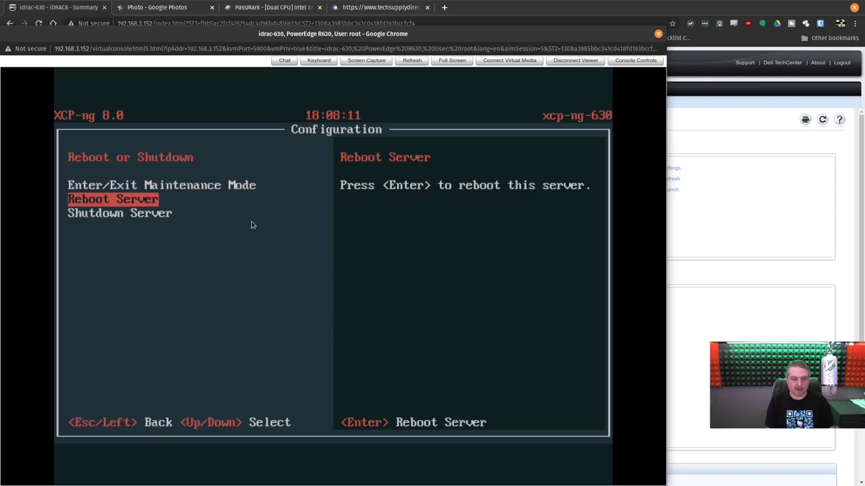
key(F8)
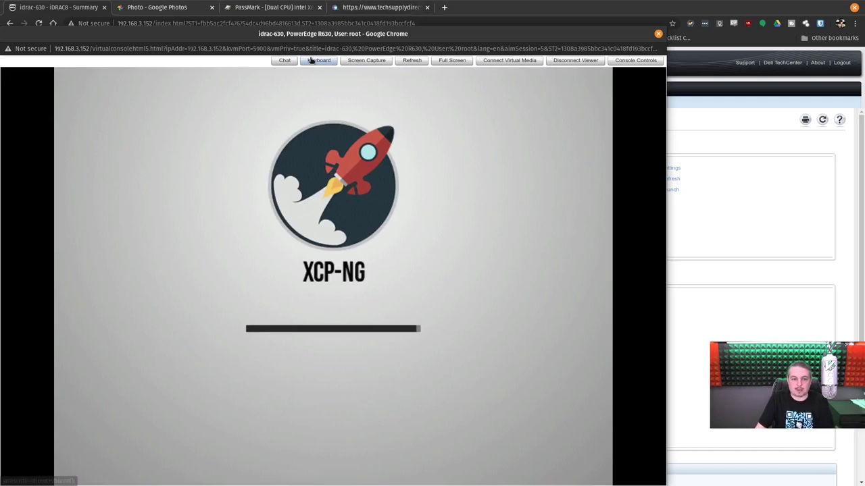
click(311, 60)
click(311, 60)
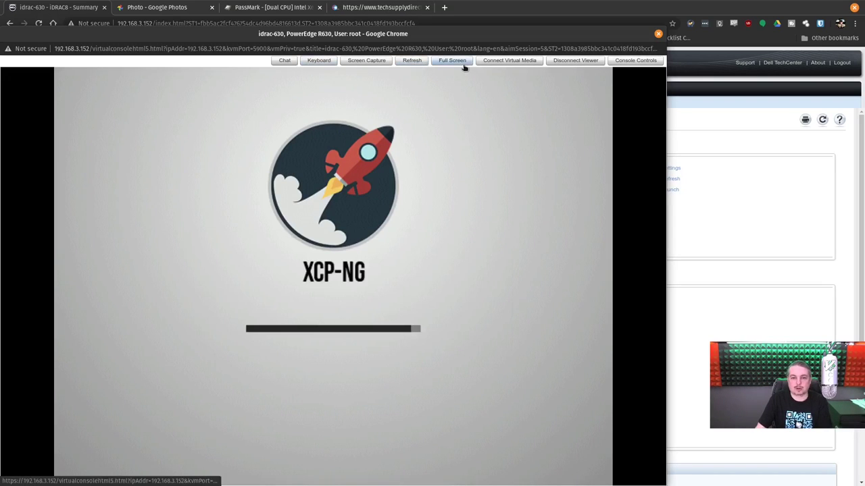
drag(522, 32, 522, 21)
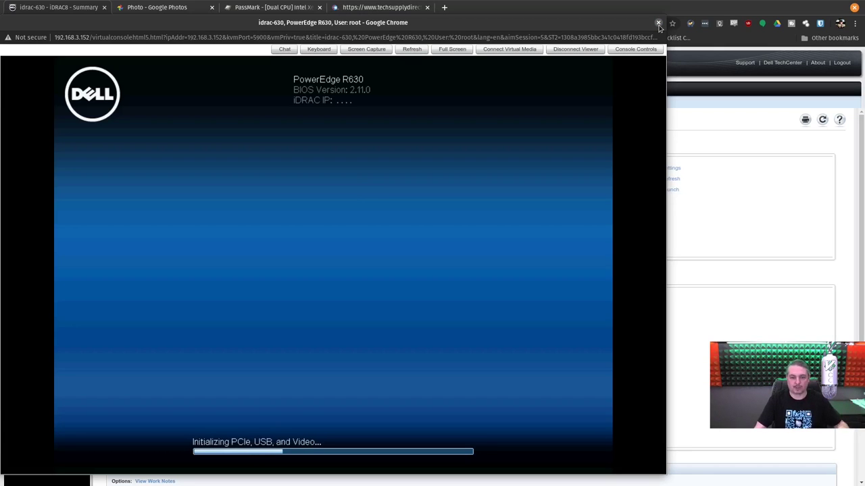
Step: Close the console, refresh the preview, and check the 112 W present power reading on Power / Thermal
click(658, 24)
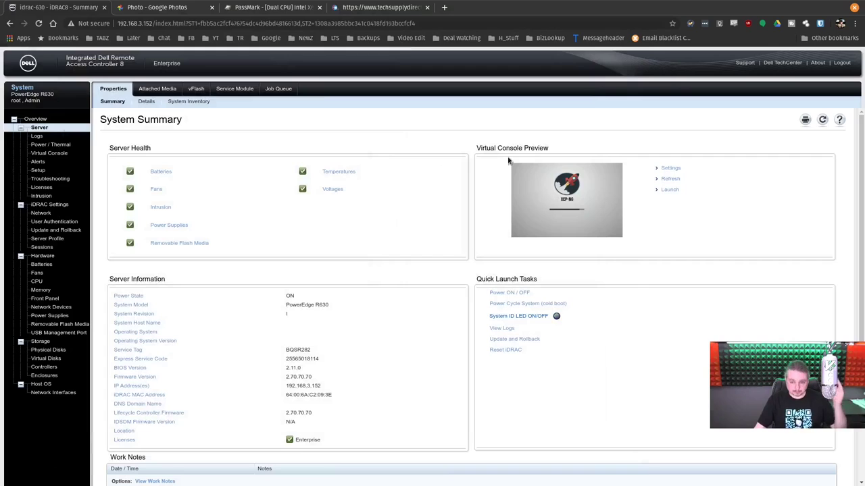
click(671, 179)
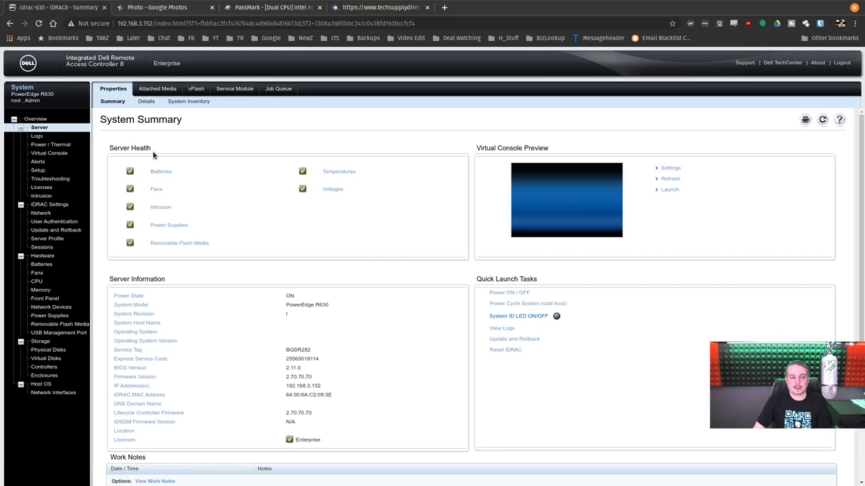
click(59, 146)
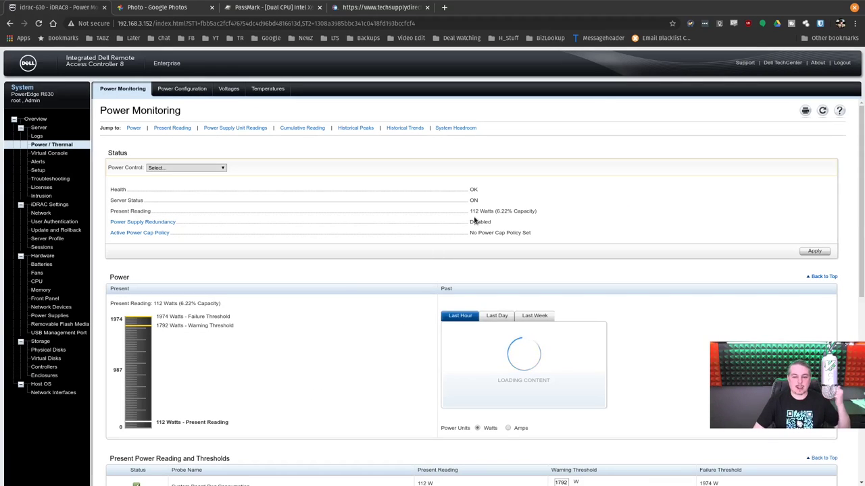
drag(441, 213, 579, 218)
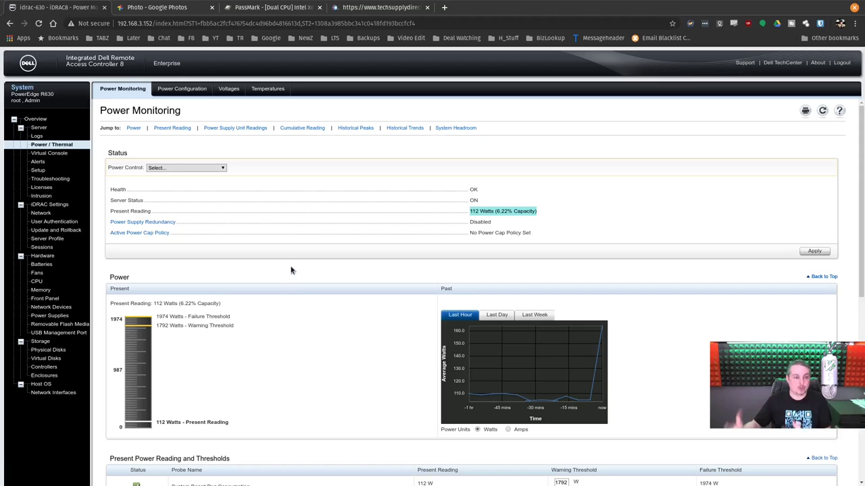
scroll(291, 270, down, 3)
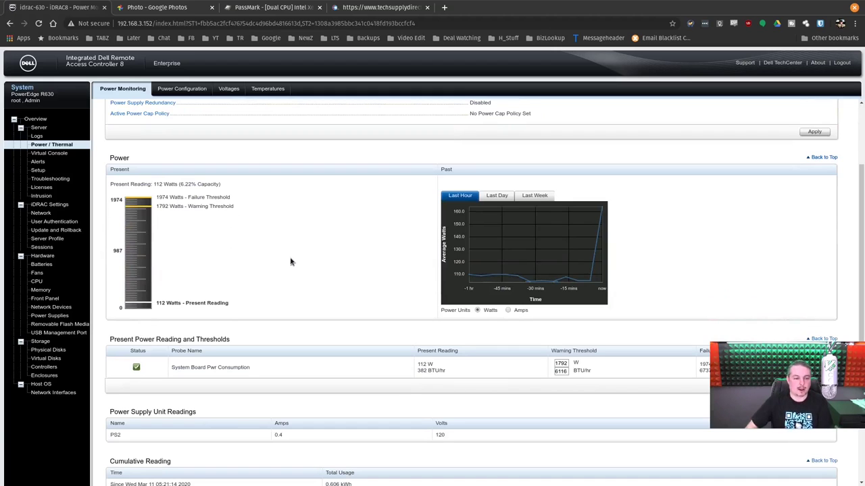
scroll(291, 262, up, 3)
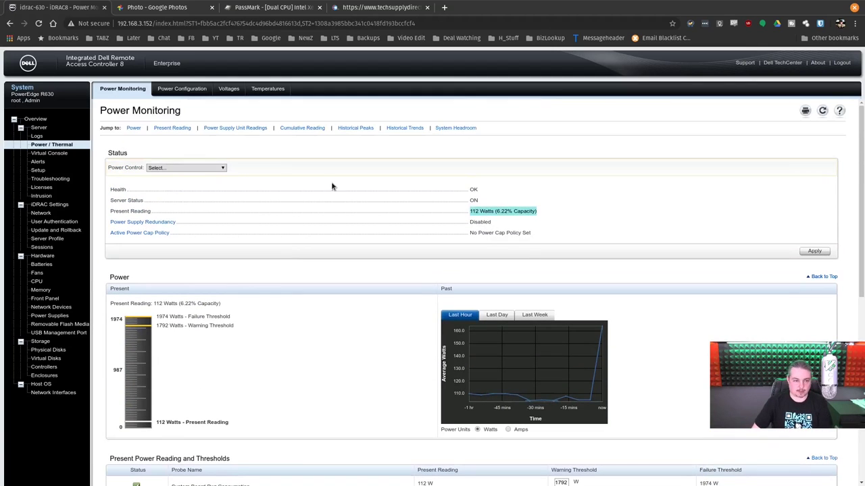
click(39, 127)
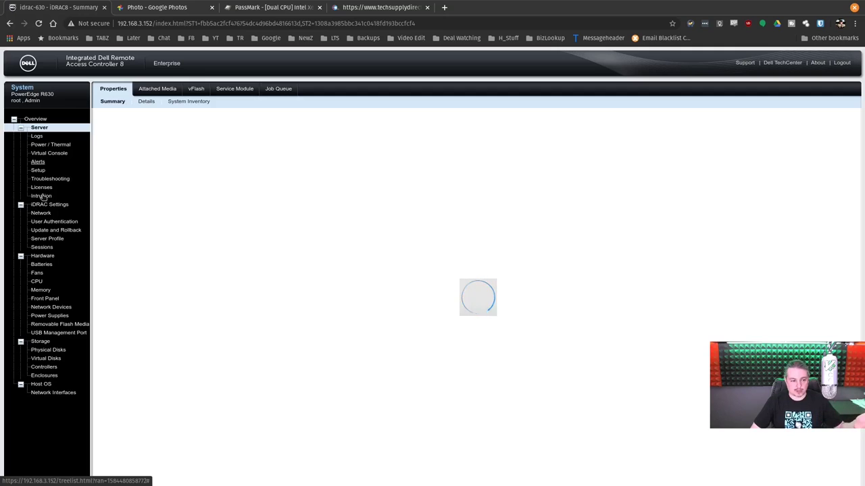
Step: Open Alerts and its SNMP and Email Settings tab to review trap destinations and SMTP defaults
click(39, 162)
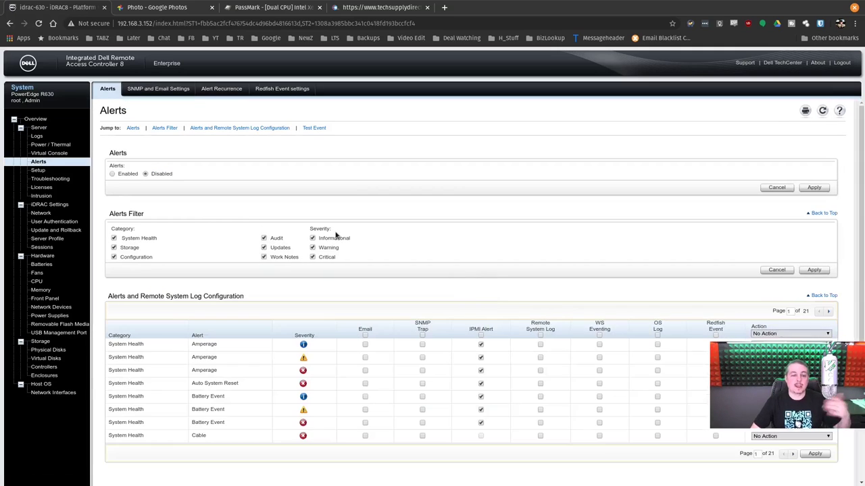
scroll(376, 301, down, 2)
scroll(376, 301, up, 2)
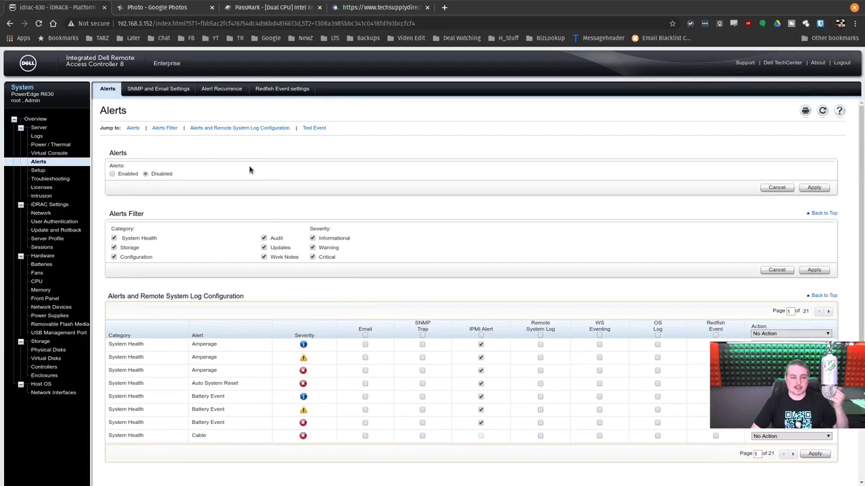
click(167, 91)
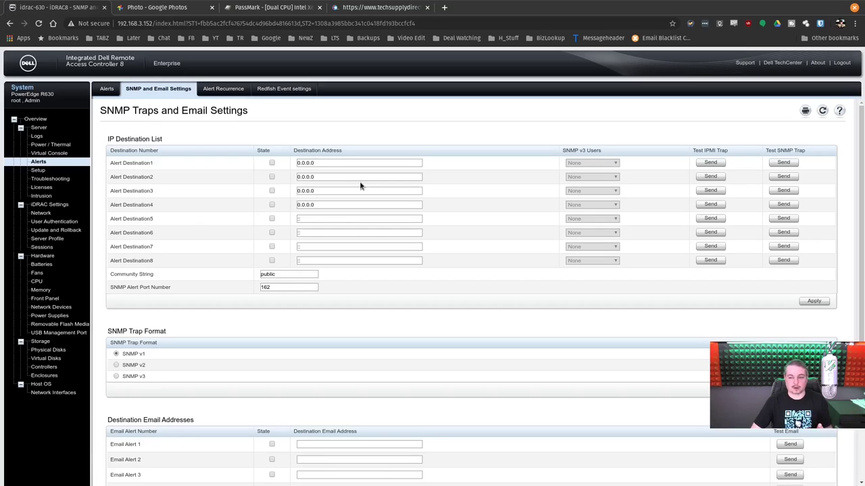
scroll(211, 231, down, 2)
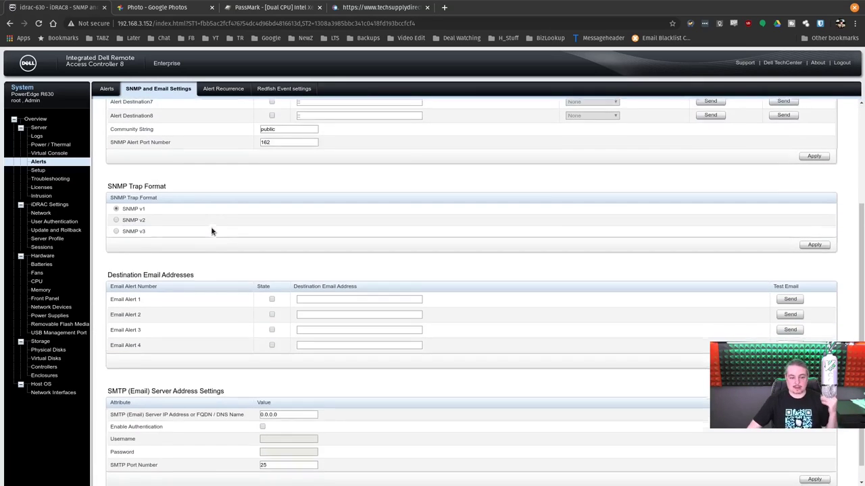
scroll(211, 231, down, 1)
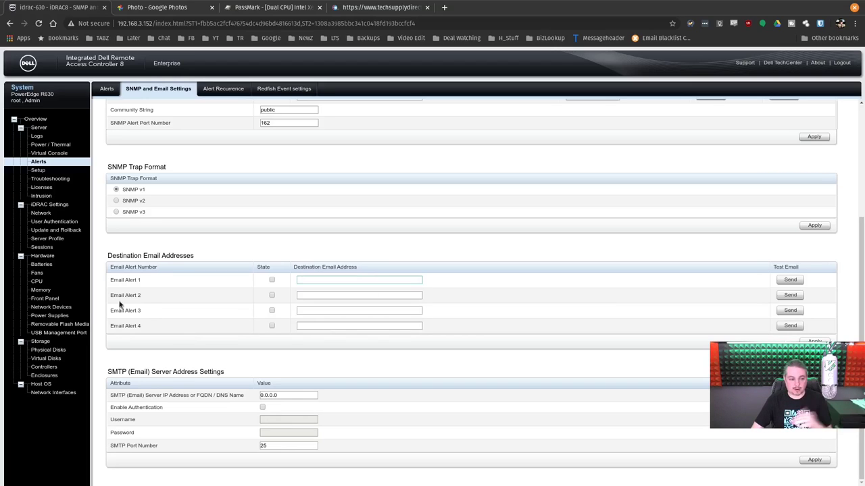
Step: Expand CPU 1's Xeon E5-2680 v3 details under Hardware > CPU, then view its PassMark page
click(37, 283)
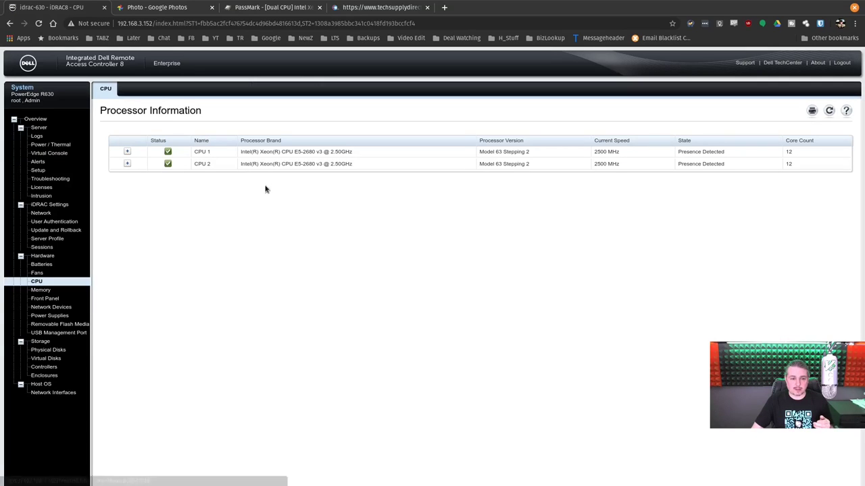
click(127, 151)
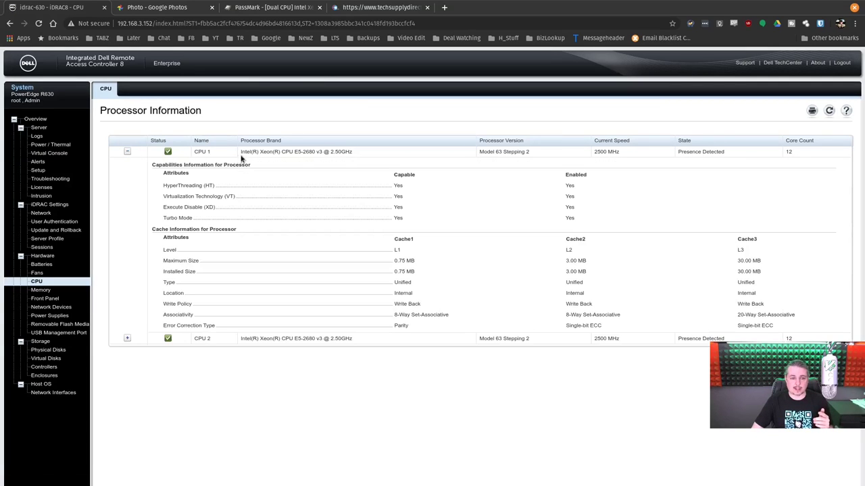
drag(241, 154, 341, 153)
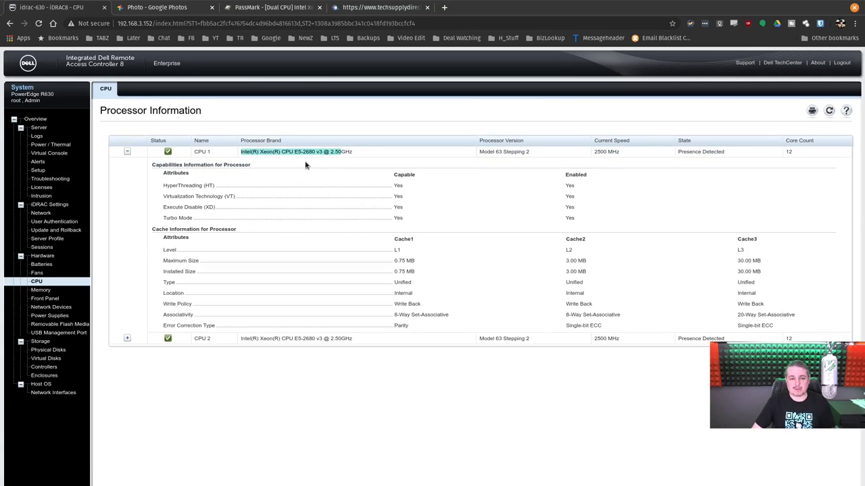
click(238, 6)
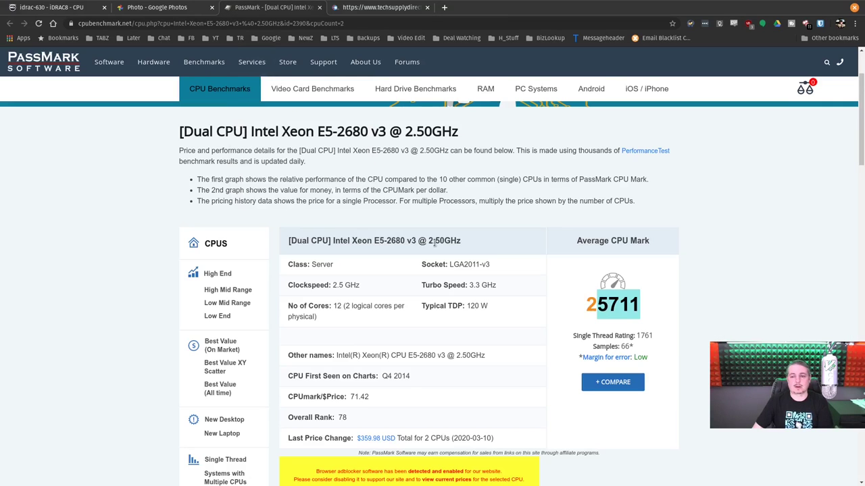
Step: Note the 25711 CPU Mark, then open iDRAC Memory showing 128 GB across eight 16 GB DIMMs
double_click(590, 305)
click(740, 257)
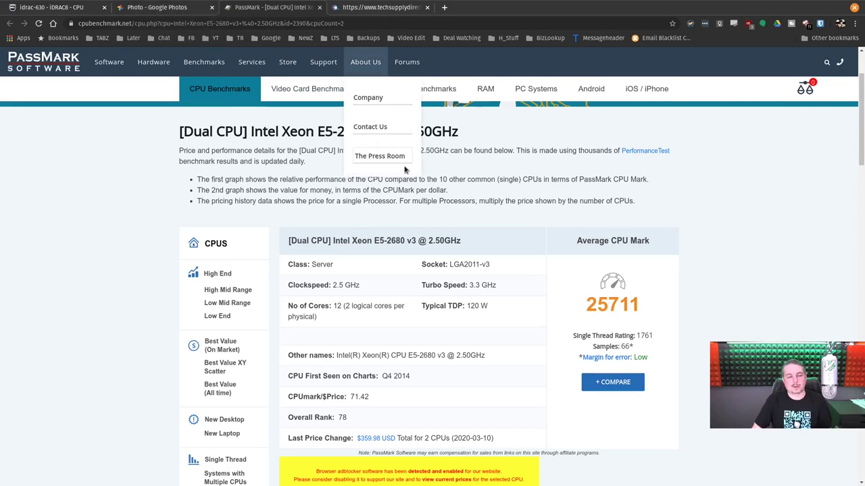
click(49, 7)
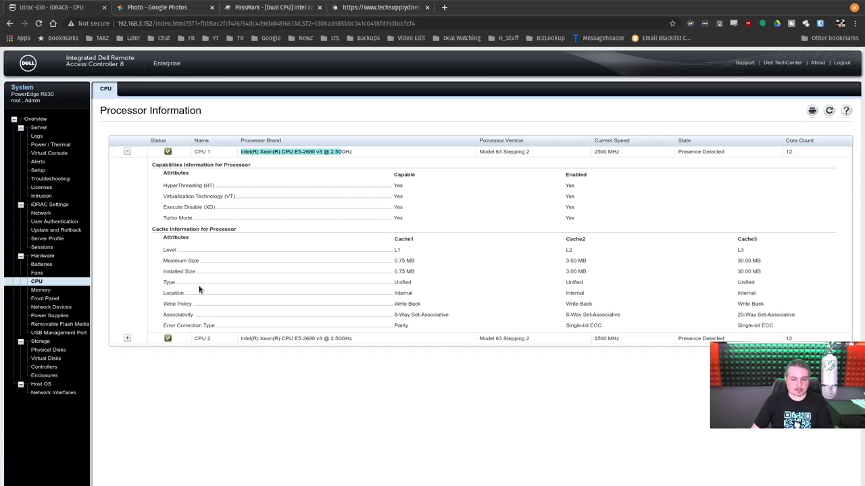
click(41, 289)
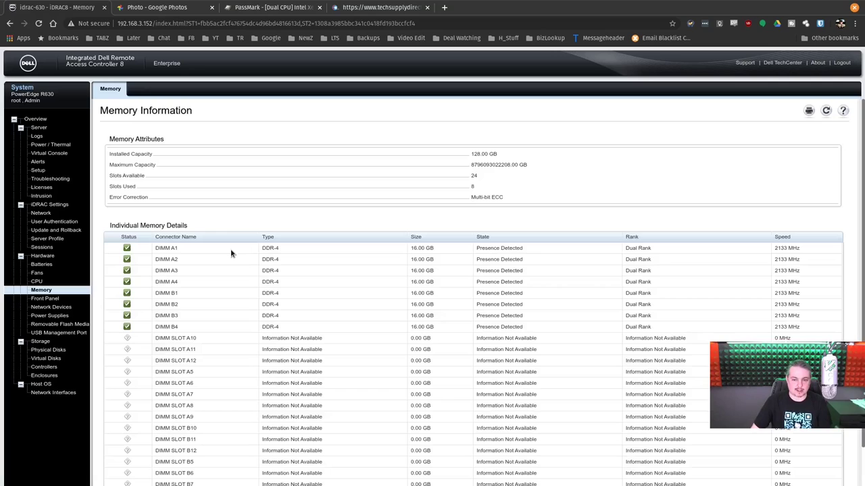
Step: Open Integrated NIC 1 and expand Port 1 to review its link, MAC, capability and iSCSI details
click(53, 308)
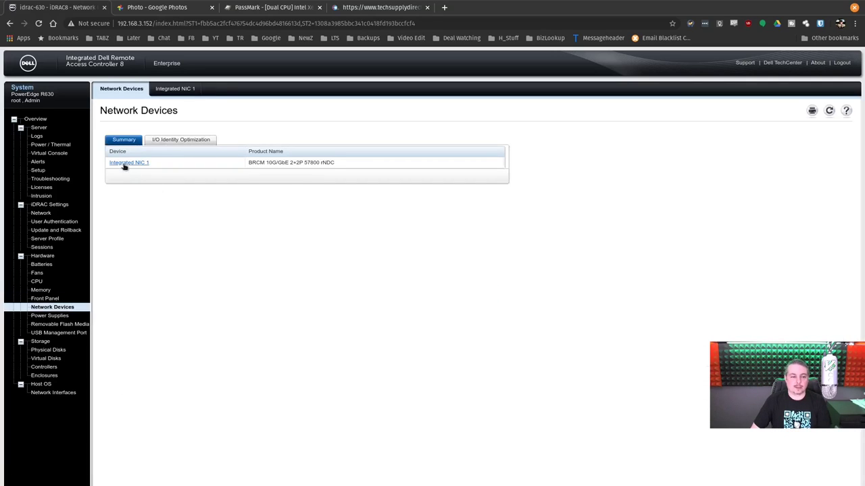
click(124, 166)
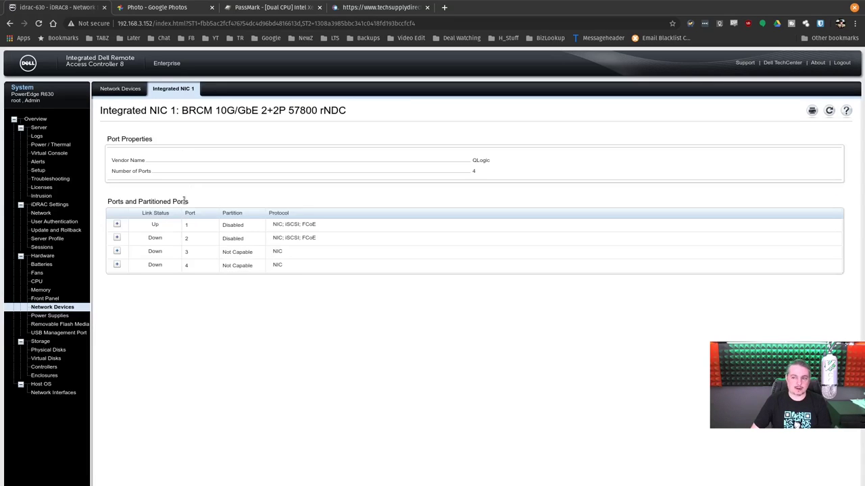
click(117, 225)
scroll(449, 227, down, 3)
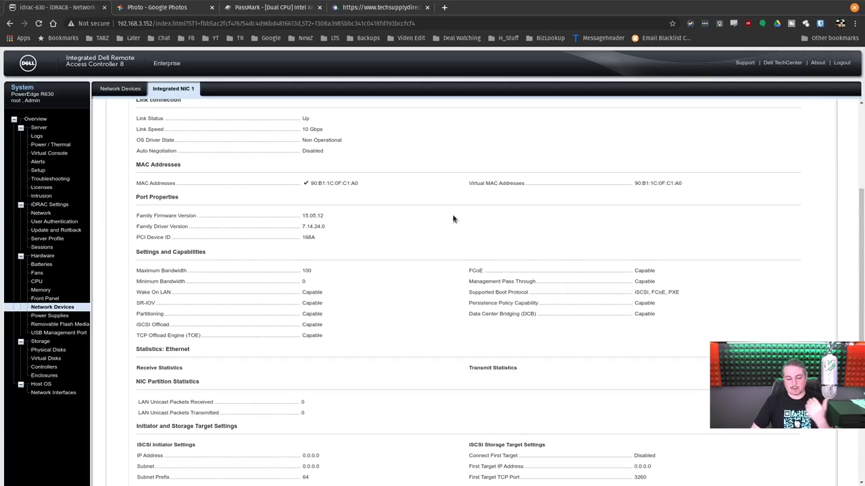
scroll(454, 219, down, 2)
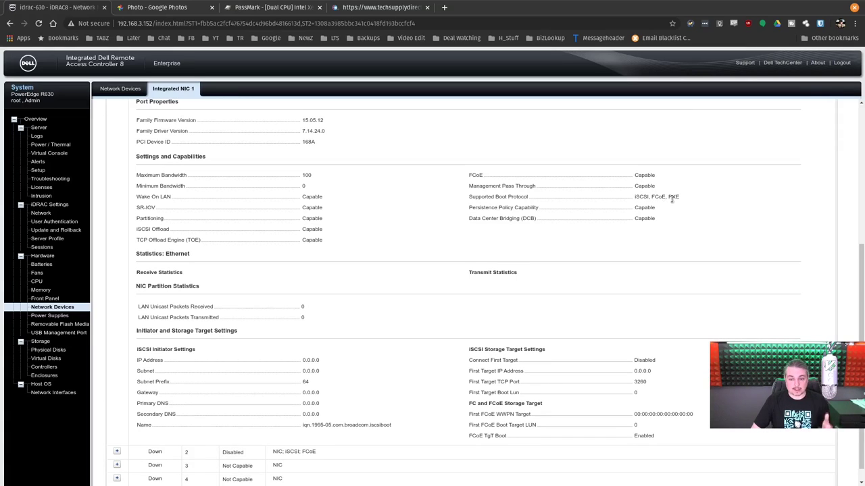
scroll(672, 198, down, 1)
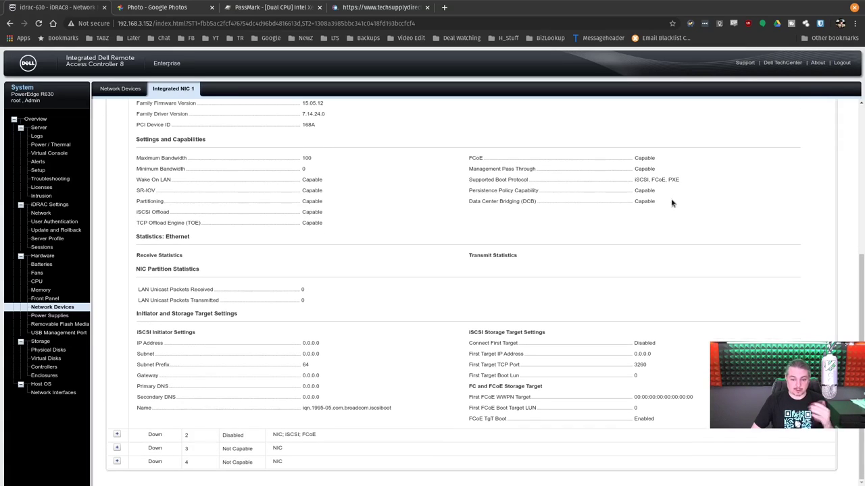
triple_click(496, 332)
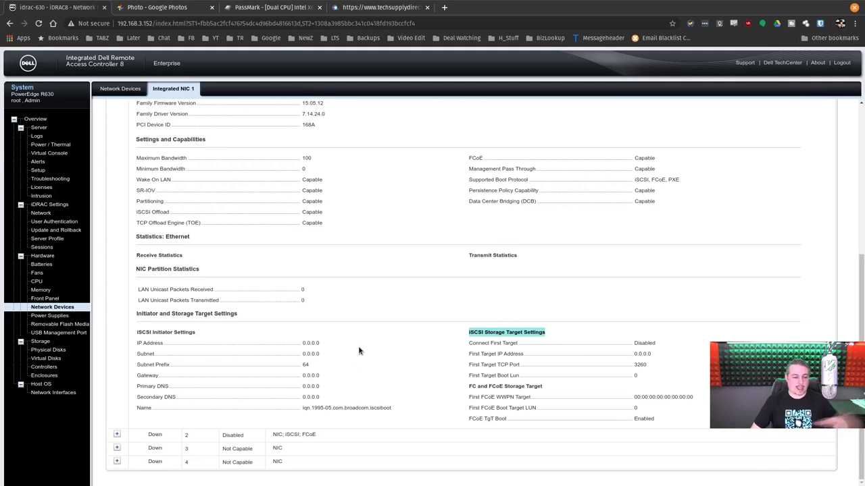
scroll(358, 350, up, 4)
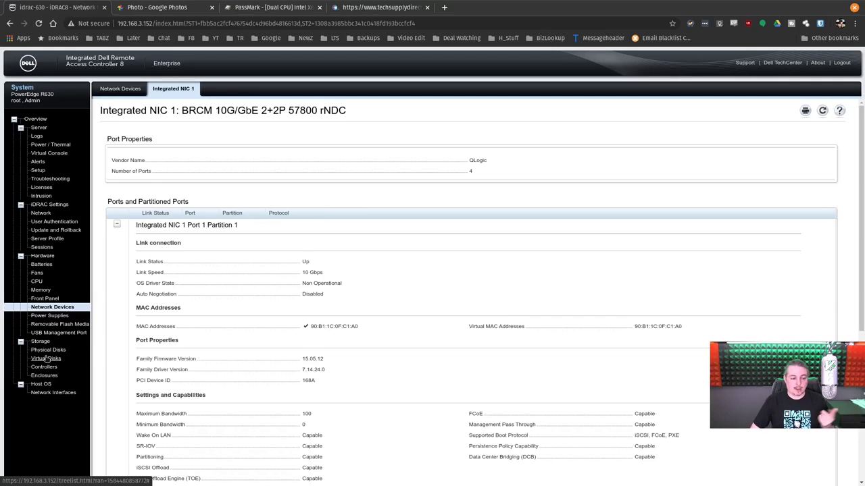
Step: Review the four 893.75 GB SSDs, expanding disk 0:1:0, then return to the RAID-10 Virtual Disks list
click(47, 358)
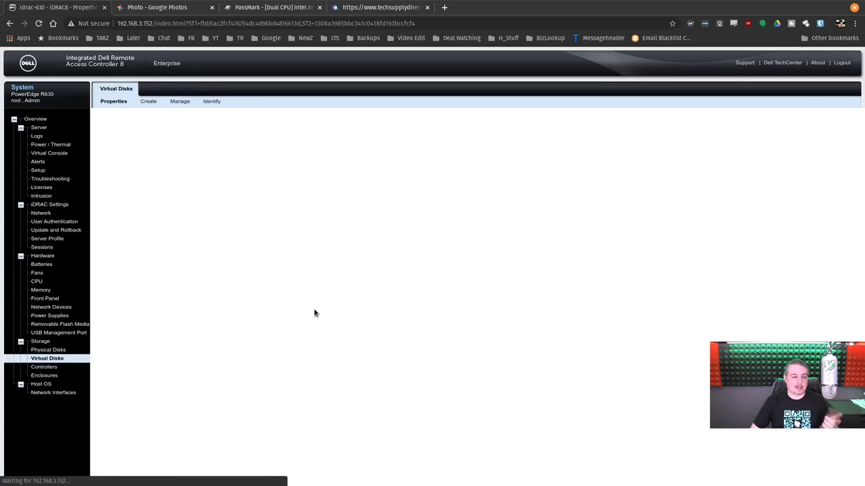
click(38, 352)
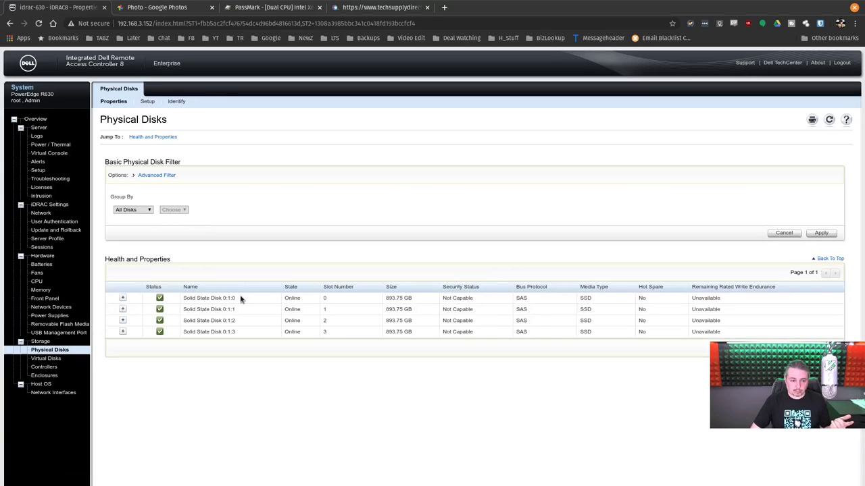
drag(180, 302, 211, 318)
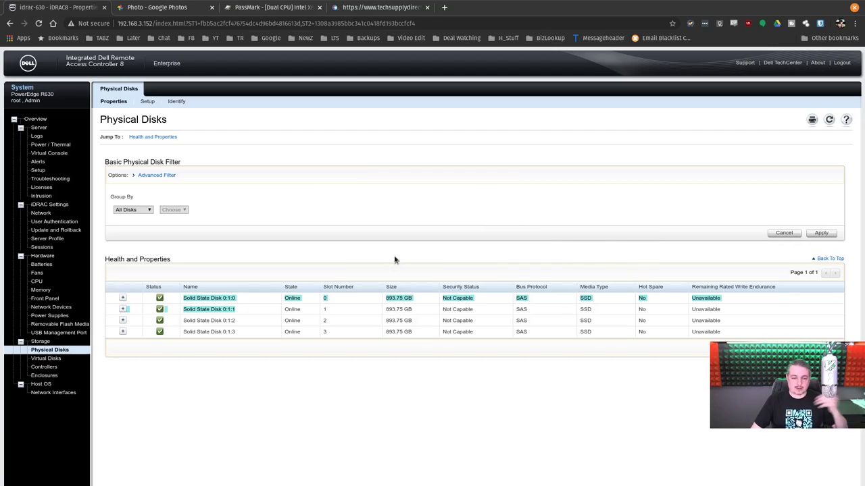
click(123, 298)
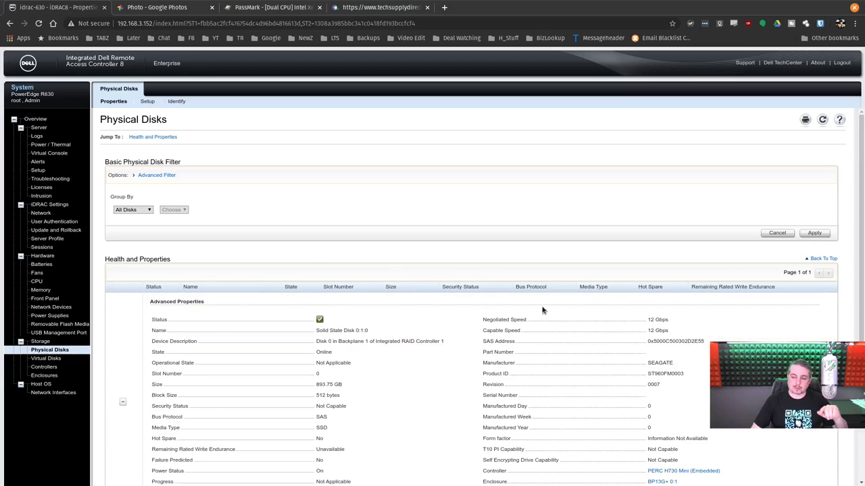
click(124, 404)
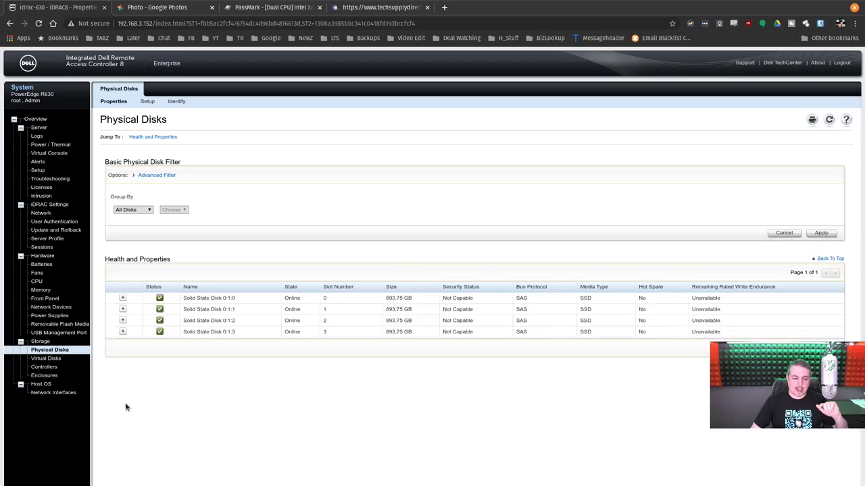
double_click(707, 299)
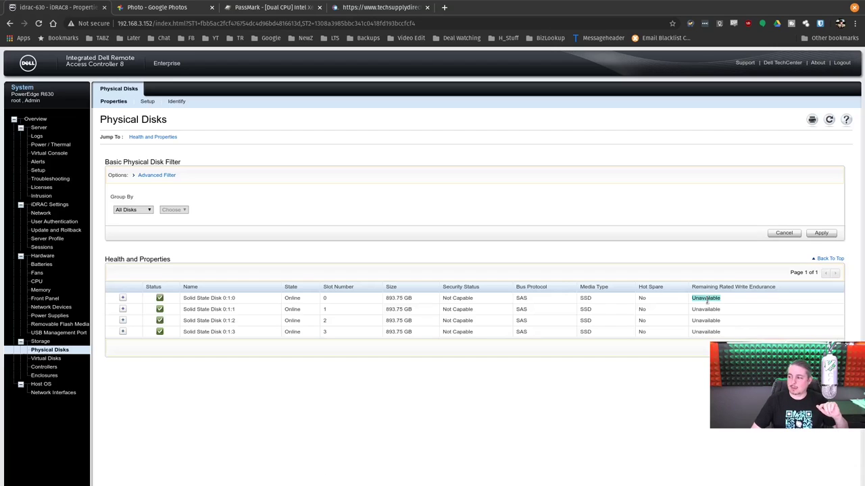
click(45, 358)
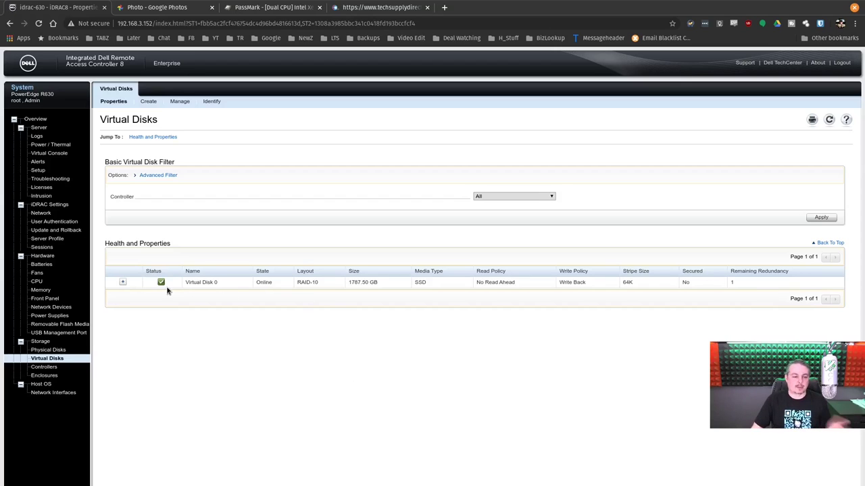
Step: Expand Virtual Disk 0's advanced properties, then go to the Storage Controllers page
click(122, 282)
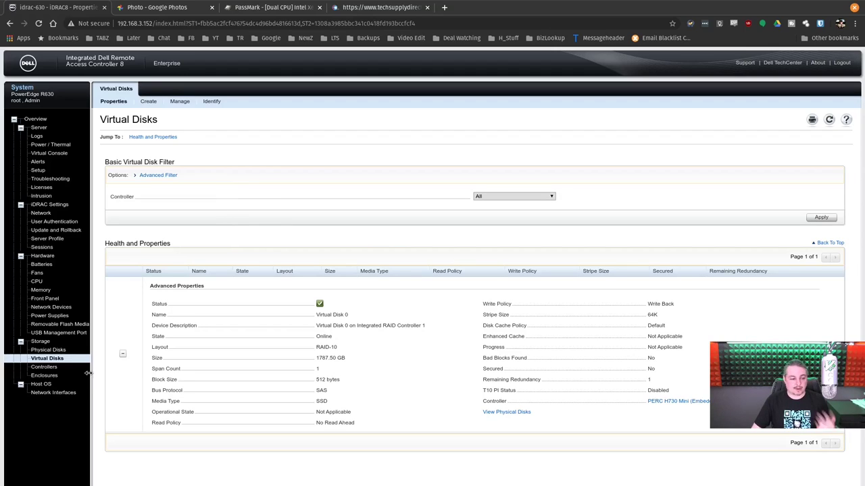
click(43, 367)
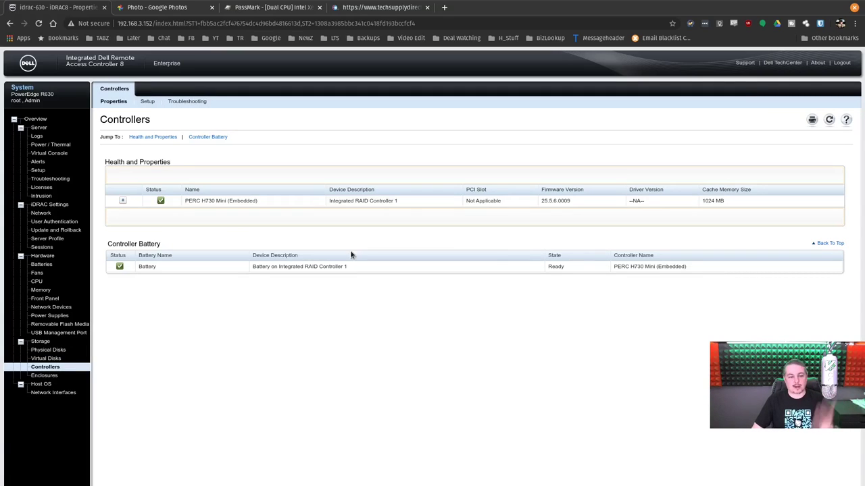
Step: Expand the PERC H730 Mini (Embedded) controller's advanced properties, then return to the System Summary
click(122, 201)
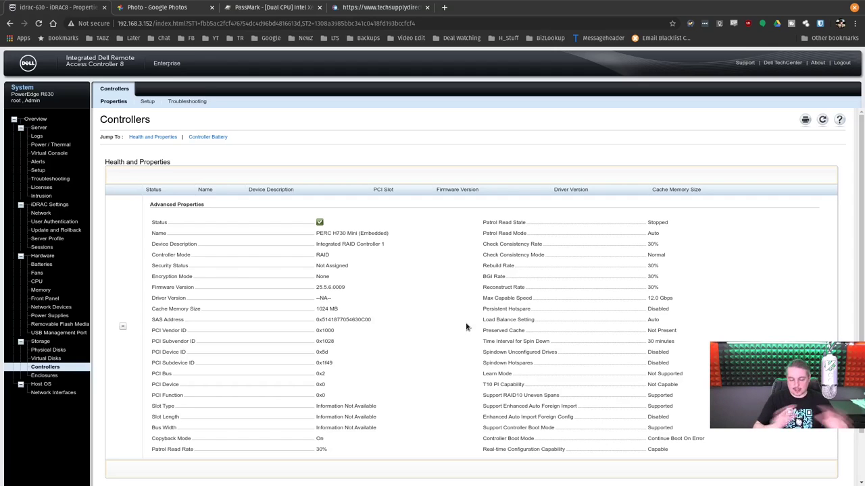
click(36, 119)
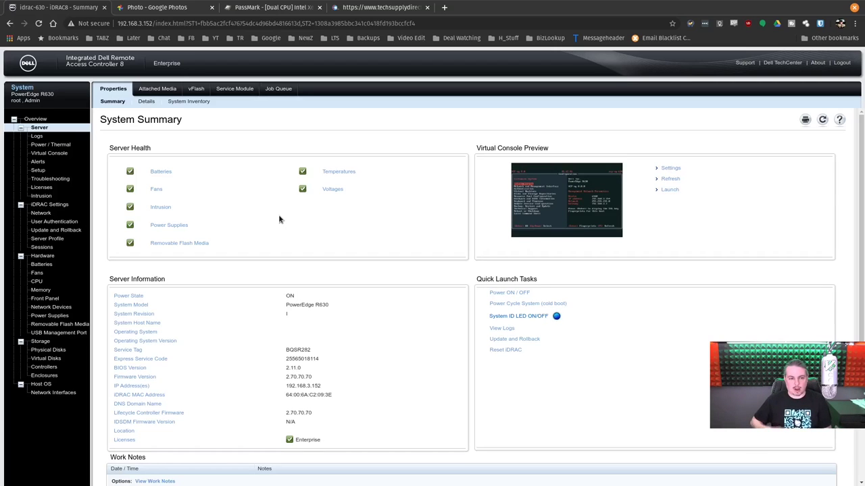
Step: Show the vFlash SD card properties, which list no card name or size
click(196, 90)
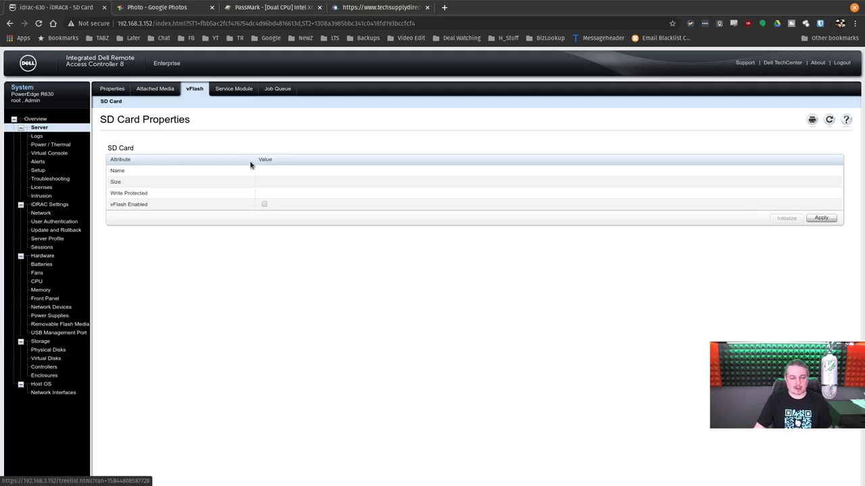
Step: Switch to the $2,418.00 TechSupplyDirect PowerEdge R630 page and scroll to its configuration dropdowns
click(371, 8)
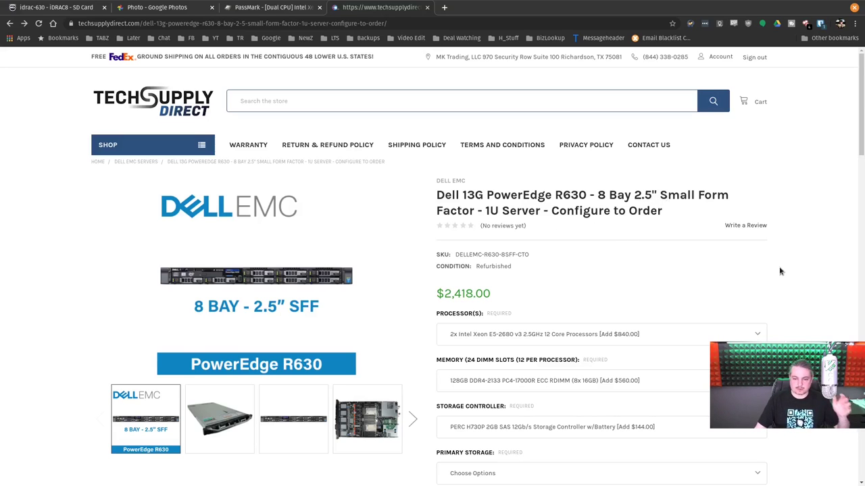
scroll(780, 271, down, 6)
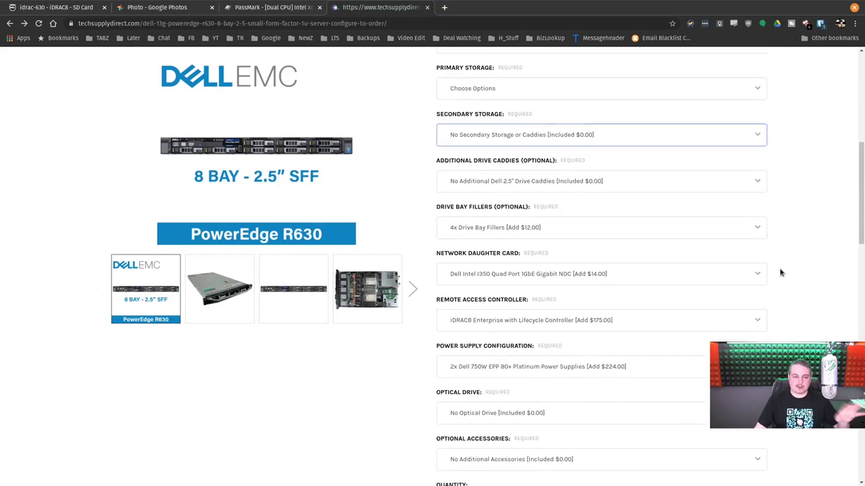
scroll(780, 272, down, 6)
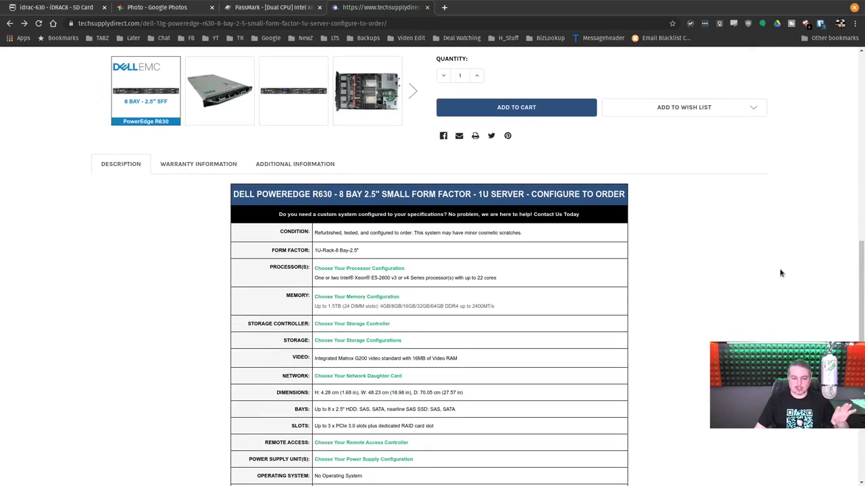
scroll(780, 273, down, 2)
scroll(784, 275, up, 4)
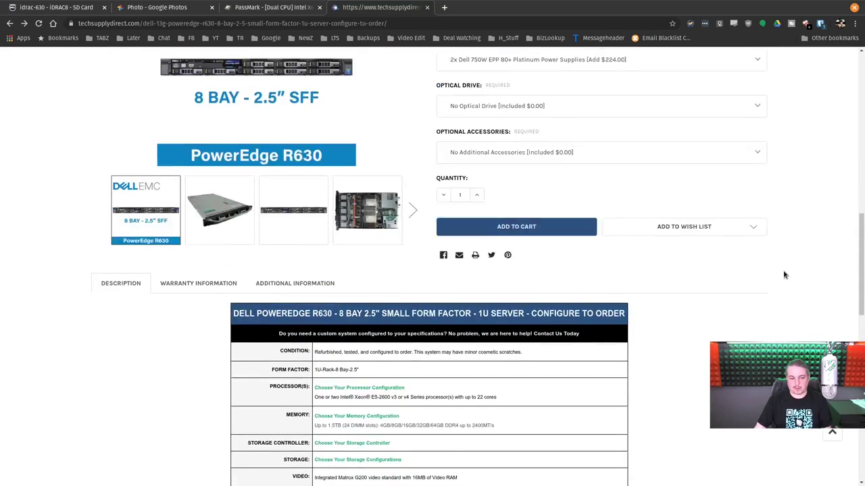
scroll(783, 275, up, 10)
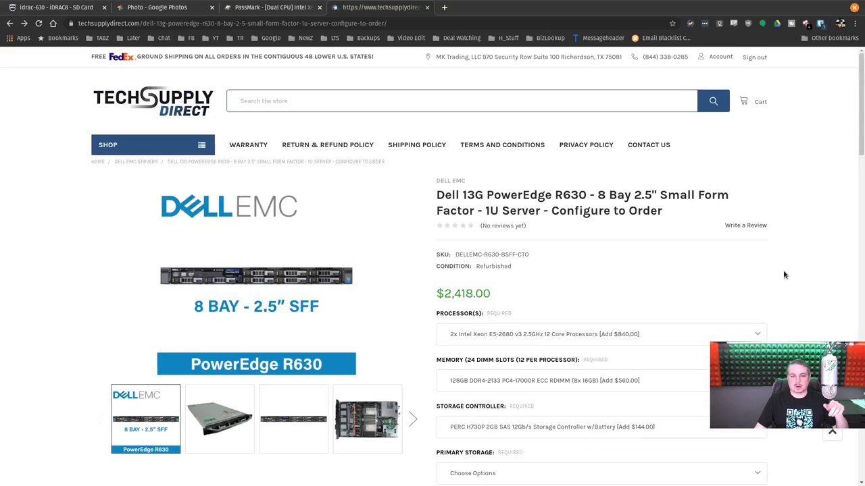
scroll(784, 275, down, 2)
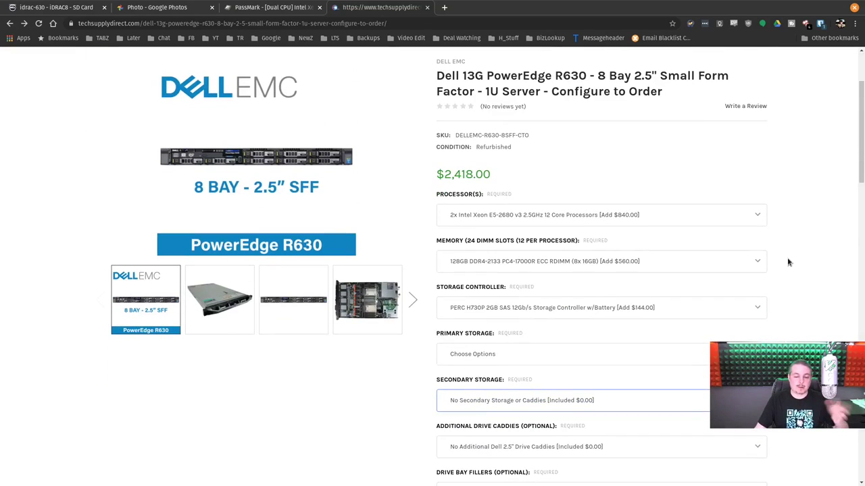
scroll(795, 311, down, 2)
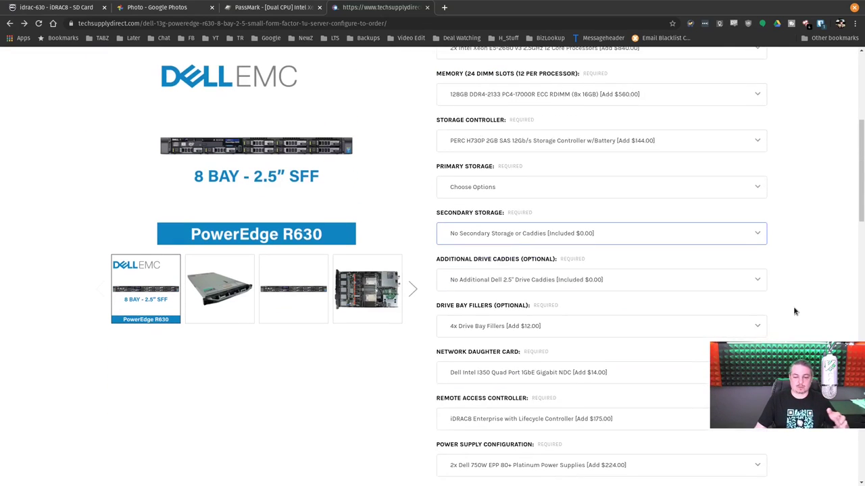
Step: Choose '4x 960GB SAS 12Gb/s 2.5" SSDs w/Caddies' (+$3384.00) as the secondary storage
click(492, 242)
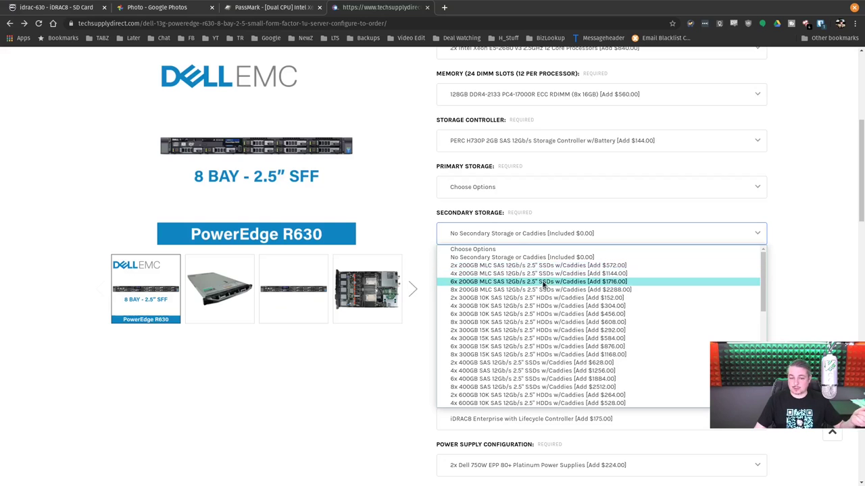
scroll(541, 297, down, 3)
scroll(538, 300, down, 3)
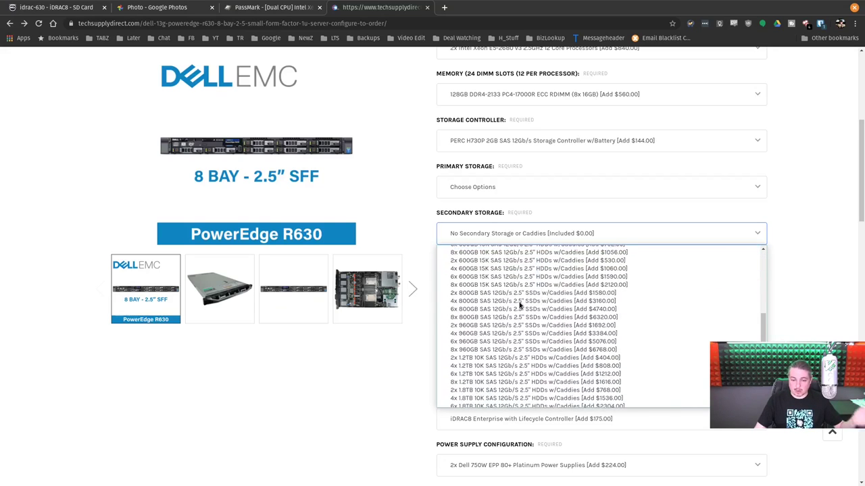
scroll(527, 302, up, 6)
scroll(522, 304, down, 3)
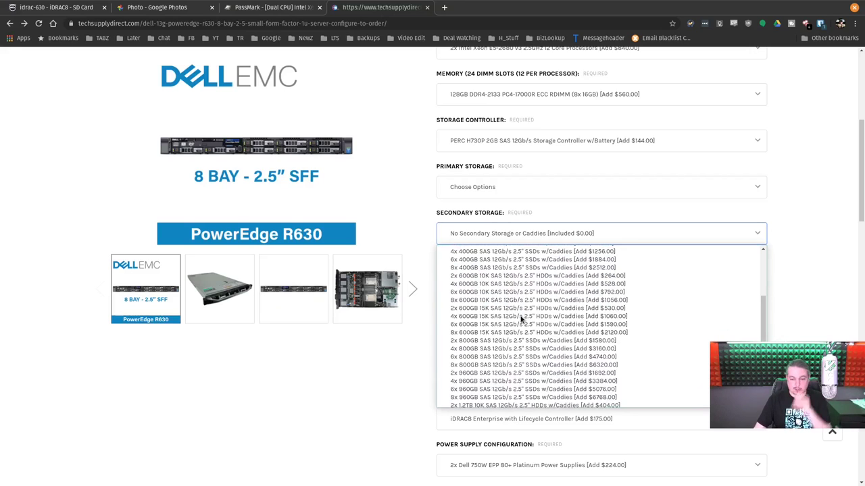
scroll(521, 323, down, 3)
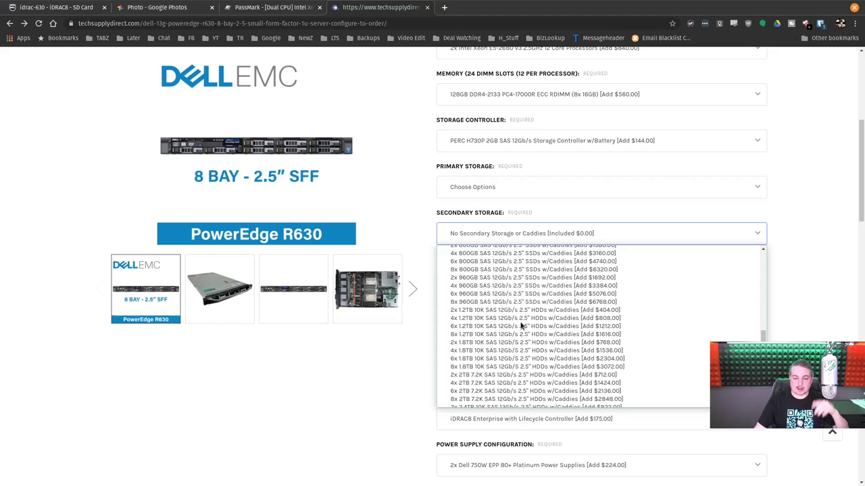
scroll(520, 326, down, 1)
click(534, 209)
scroll(531, 270, down, 3)
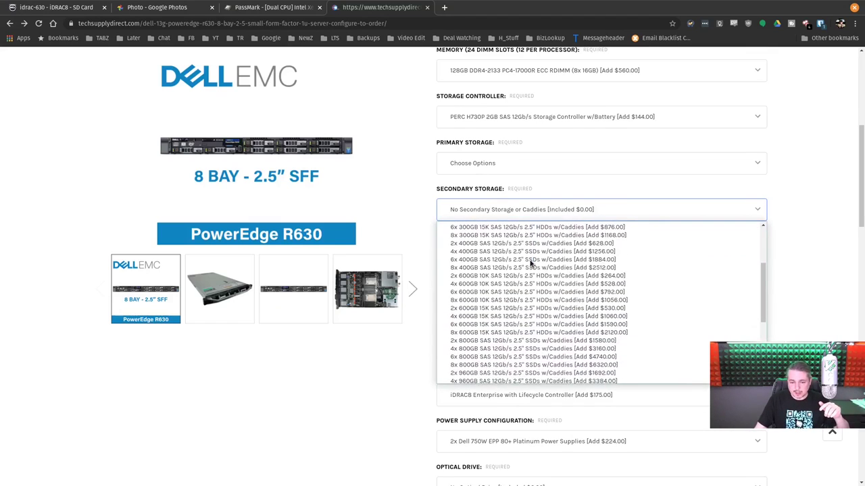
scroll(531, 264, down, 2)
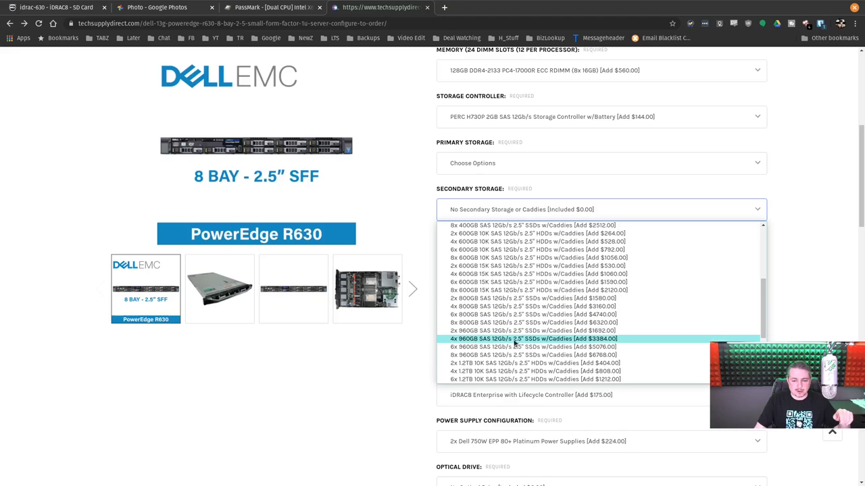
click(535, 339)
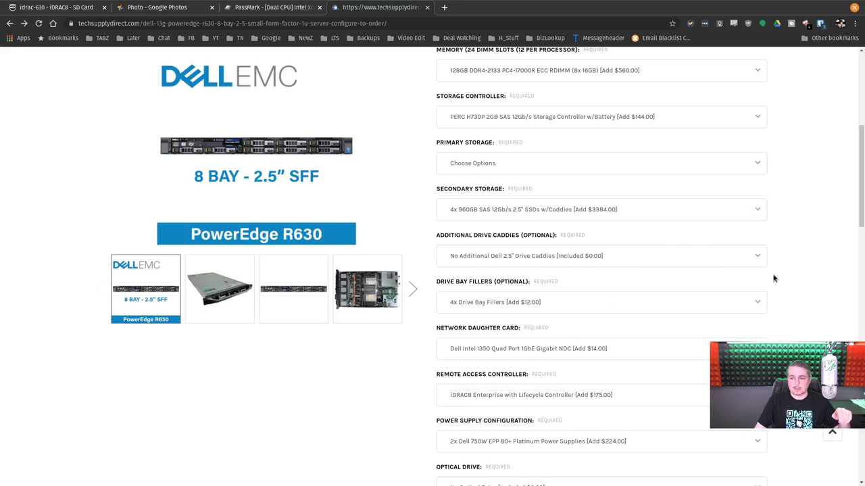
scroll(810, 297, up, 5)
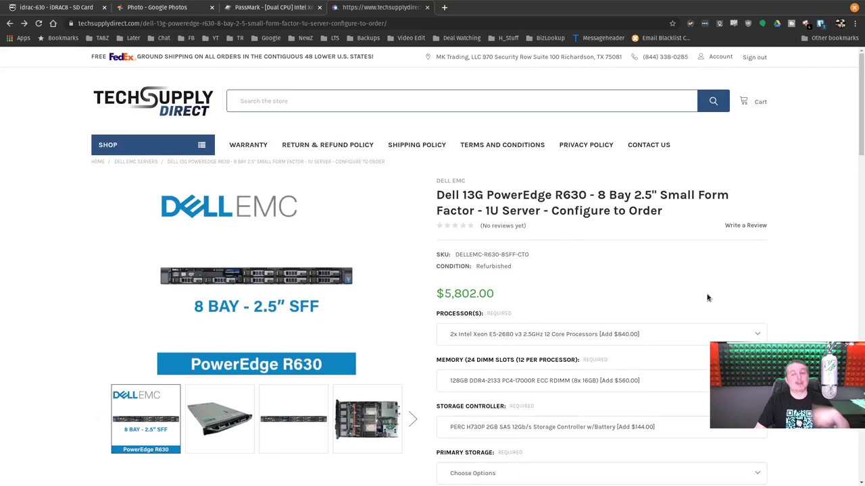
scroll(707, 298, down, 7)
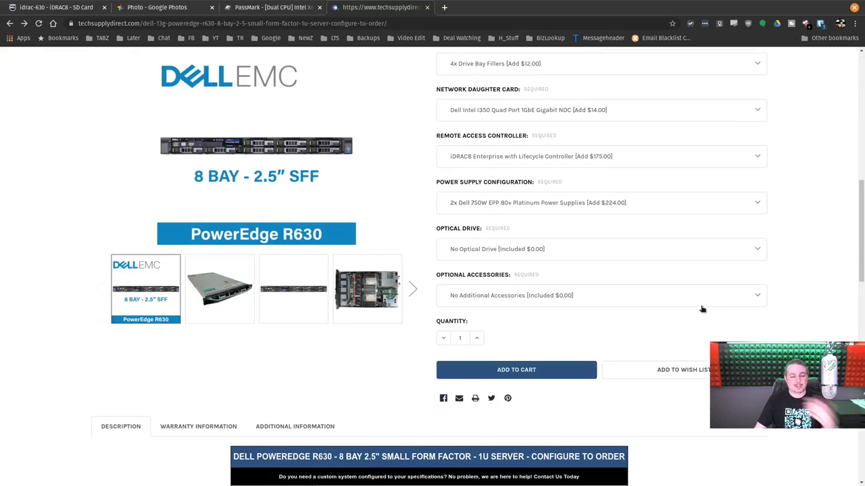
scroll(703, 309, down, 1)
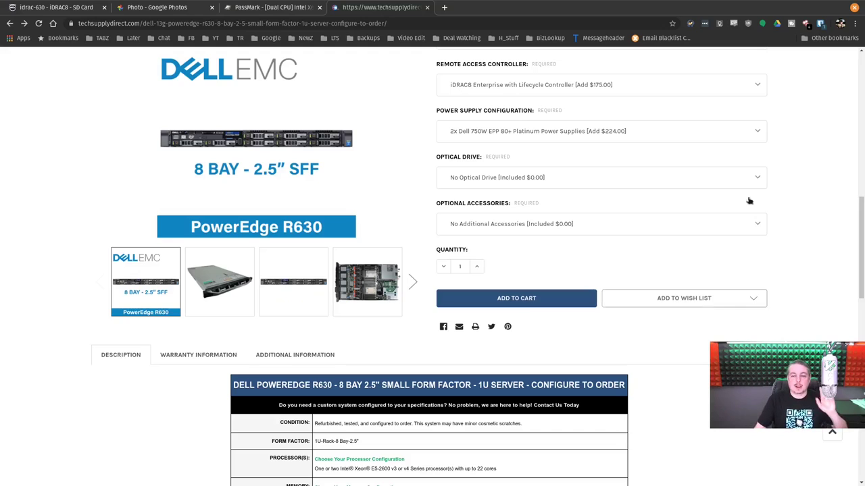
click(758, 88)
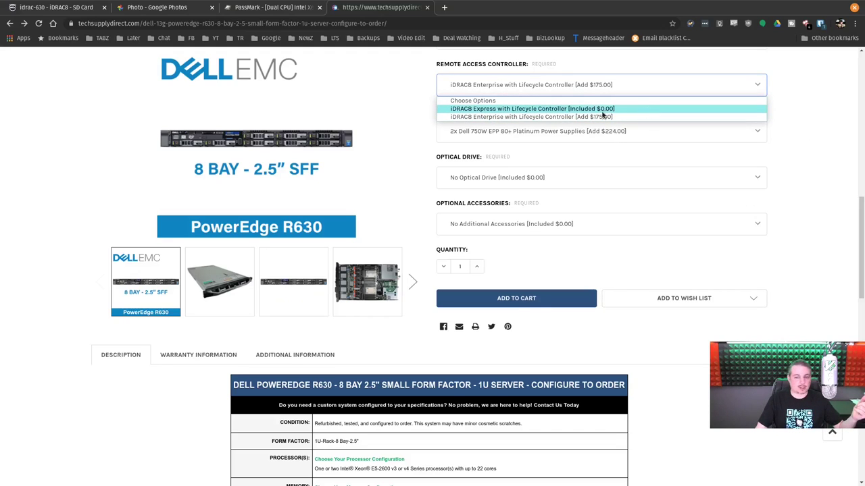
click(552, 118)
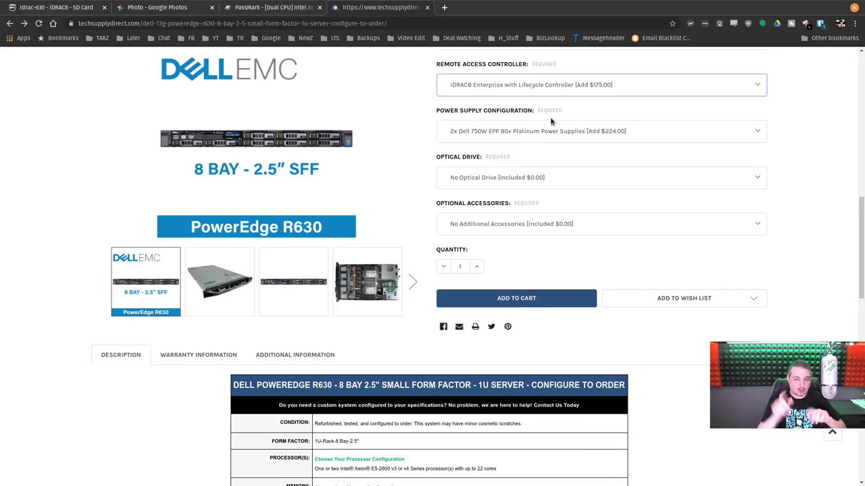
click(680, 81)
click(717, 118)
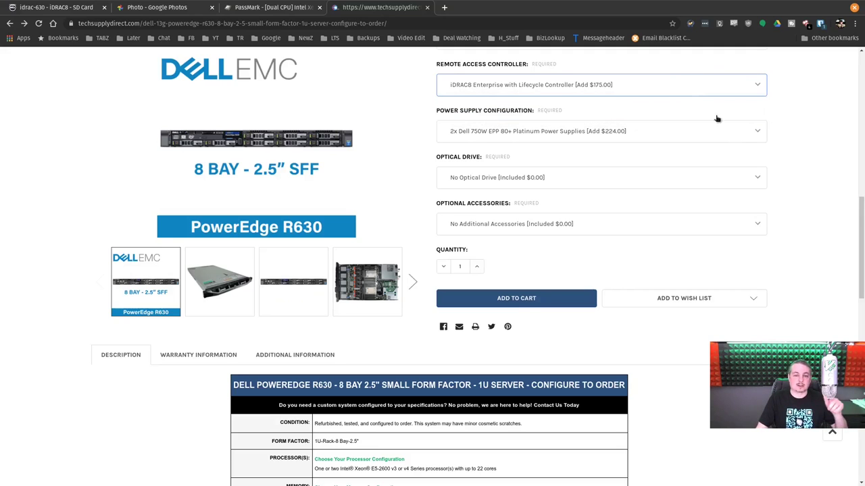
click(810, 158)
drag(859, 249, 860, 101)
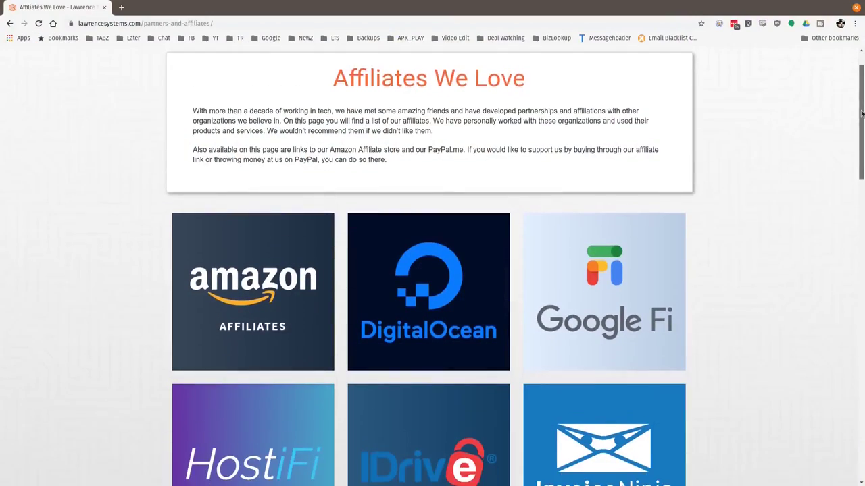
Step: Scroll the Lawrence Systems affiliates page down to the TechSupply Direct partner tile
drag(862, 114, 851, 254)
mouse_move(490, 250)
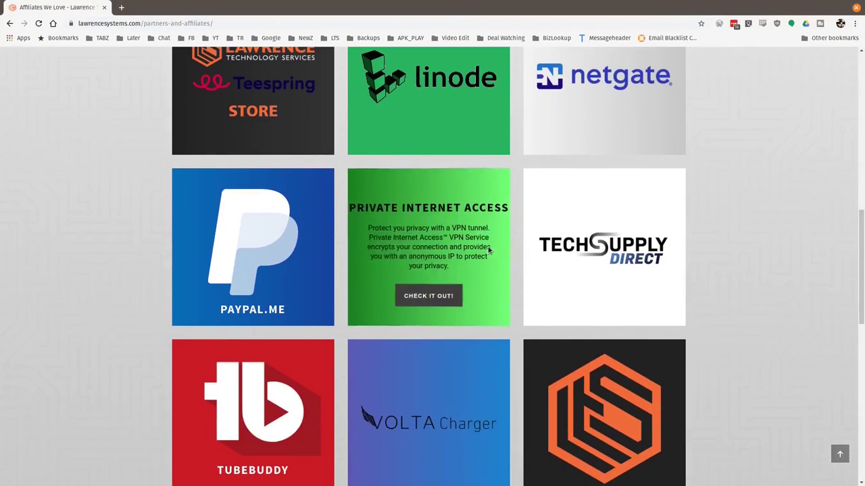